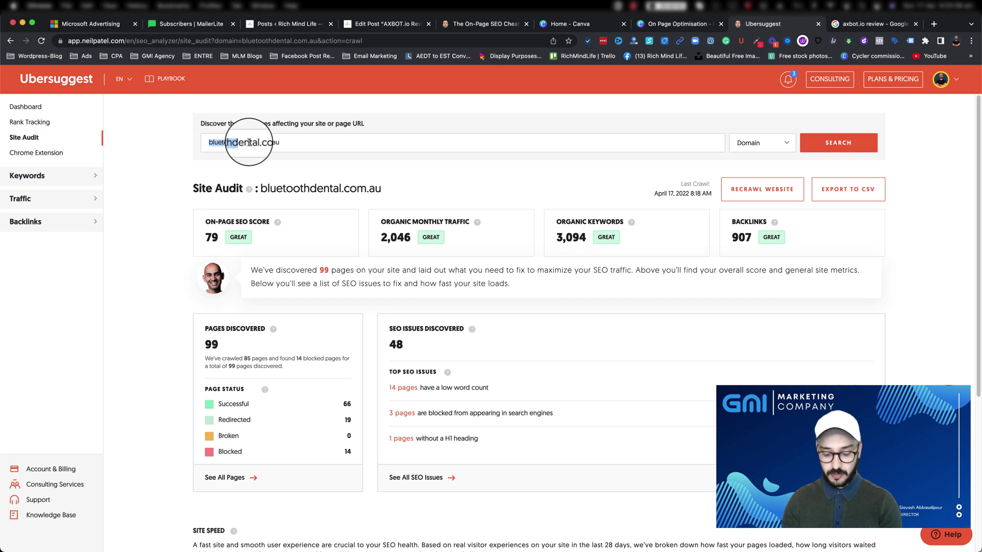
Load the audited domain, Blue Tooth Dental's homepage, in a new Chrome tab, then return to the Ubersuggest audit.
key("super+c")
key("super+t")
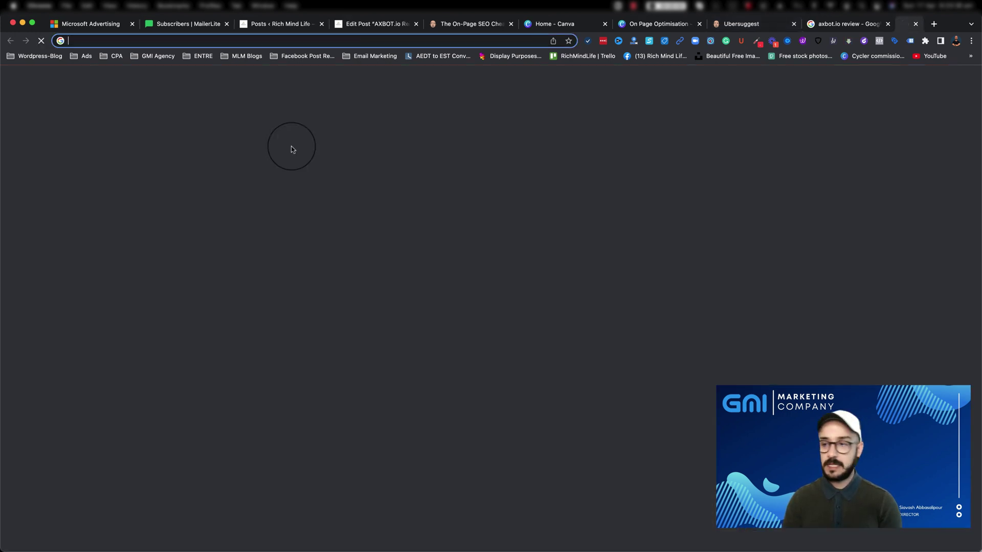
key("super+v")
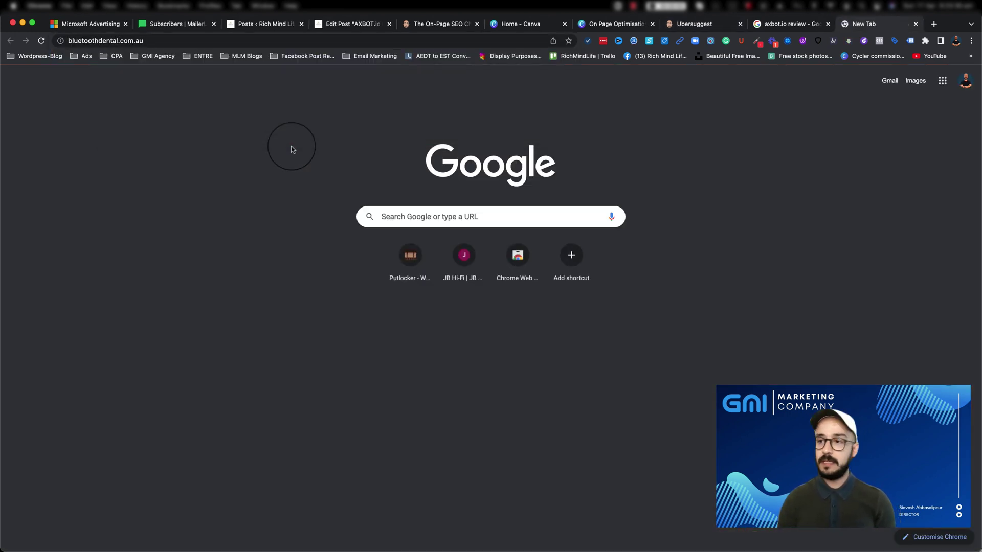
key("Return")
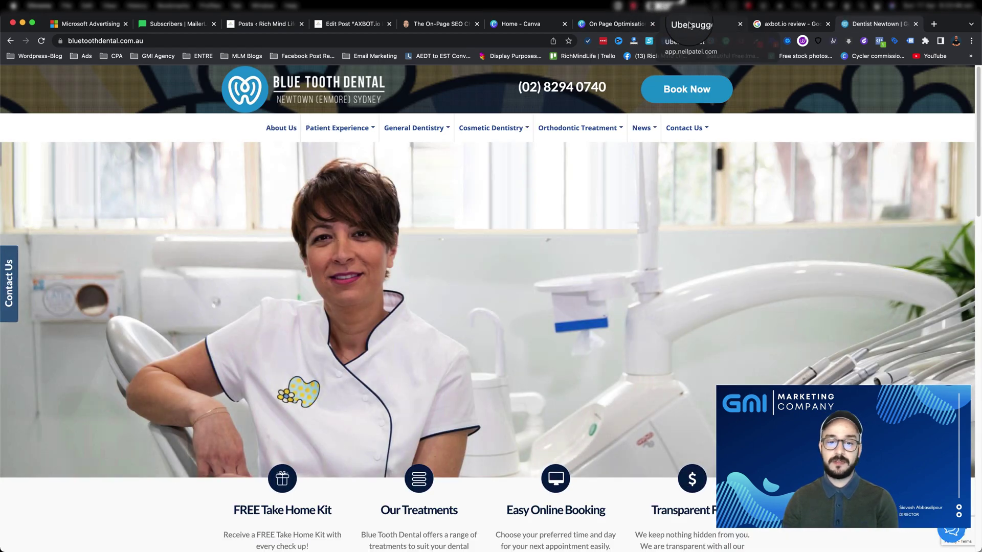
left_click(690, 25)
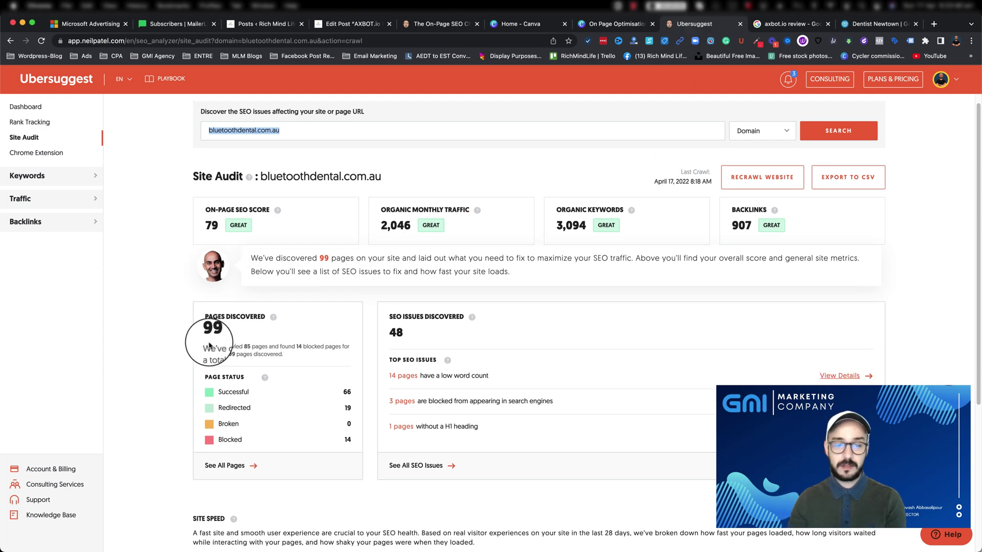
Scroll the Site Audit to the desktop Site Speed results: 2.82 s load time, 95 ms interactivity.
scroll(154, 383, "down", 5)
scroll(160, 331, "down", 3)
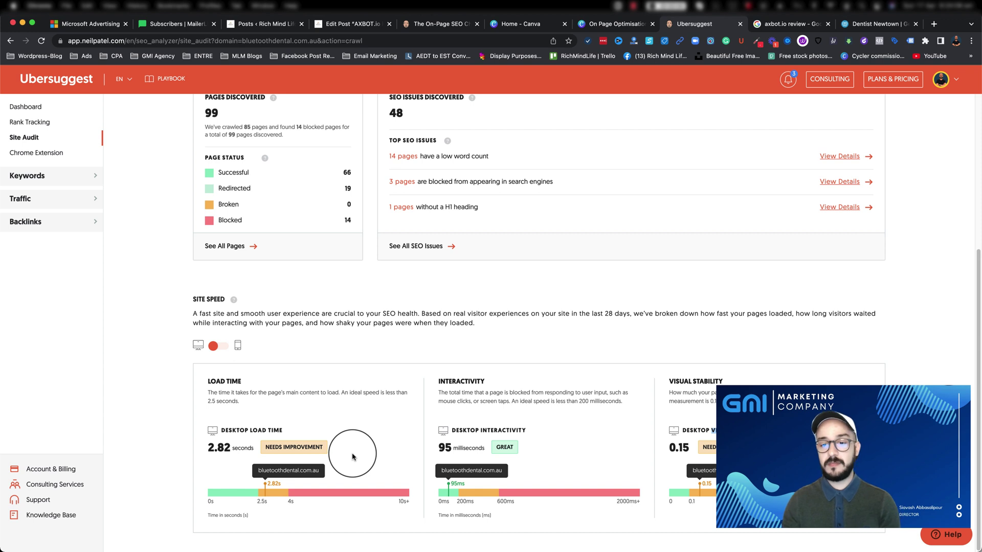
Switch Site Speed to mobile and highlight the 11.31 s load time and 0.06 visual stability headings.
left_click(226, 349)
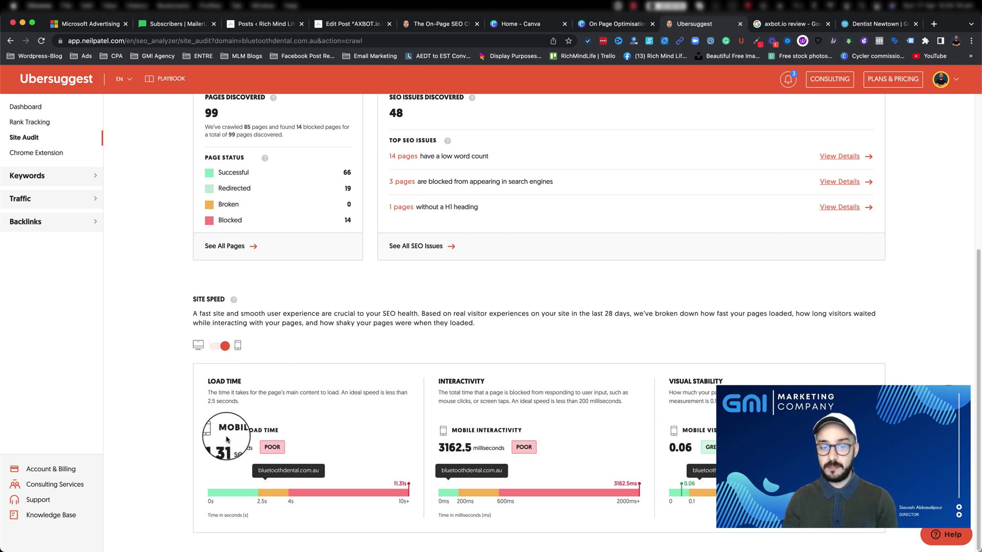
left_click_drag(234, 430, 276, 432)
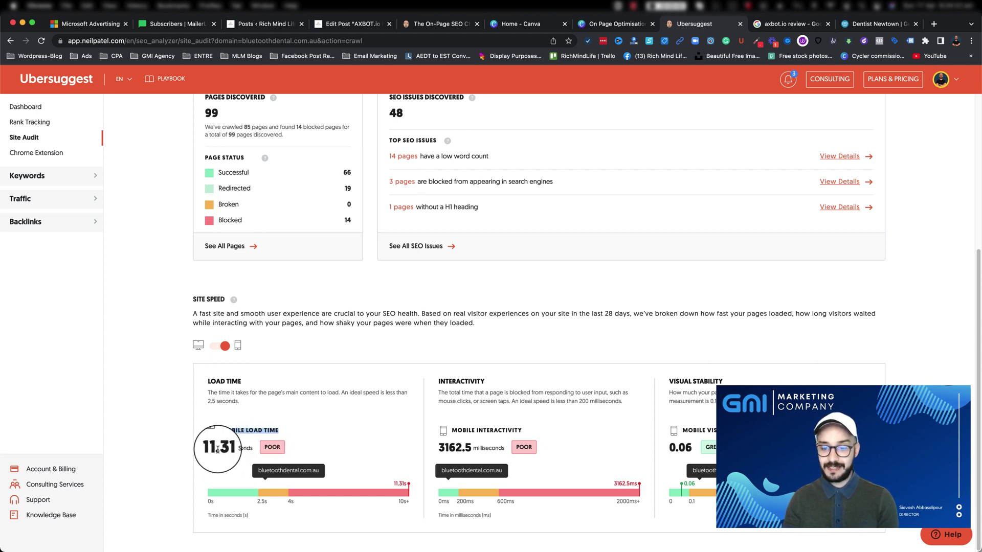
left_click(441, 449)
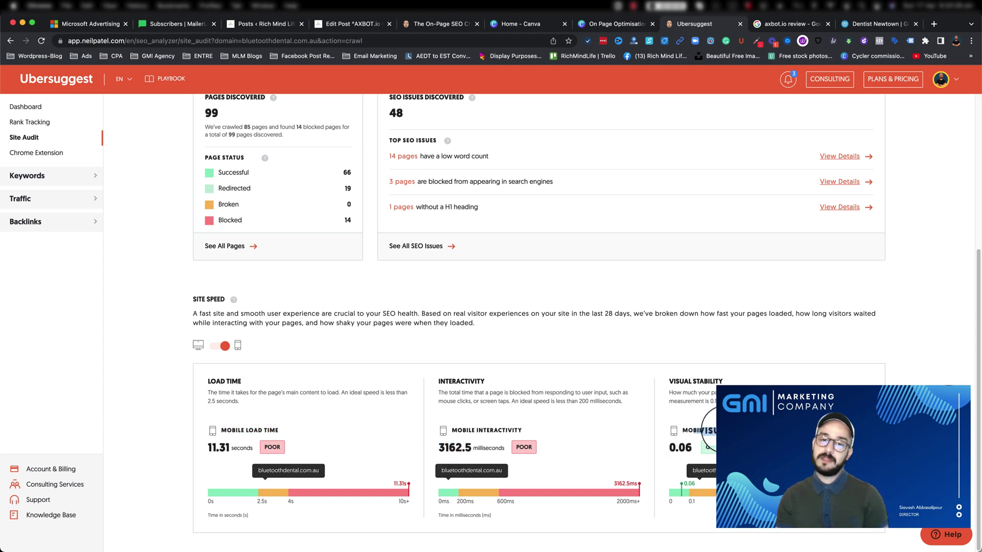
left_click_drag(693, 429, 682, 430)
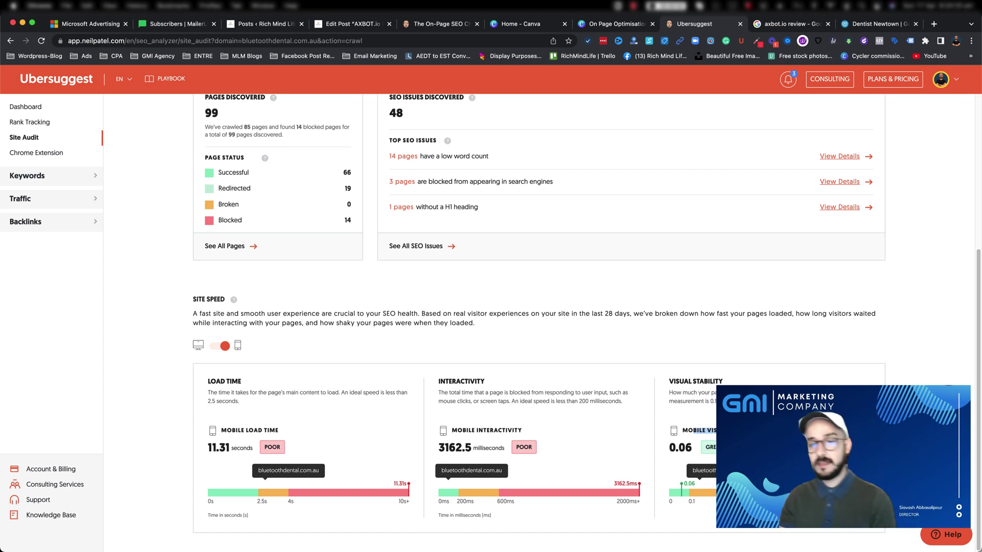
Scroll through the Ubersuggest audit scores again, then switch to the AXBOT.io review post editor.
scroll(205, 391, "up", 3)
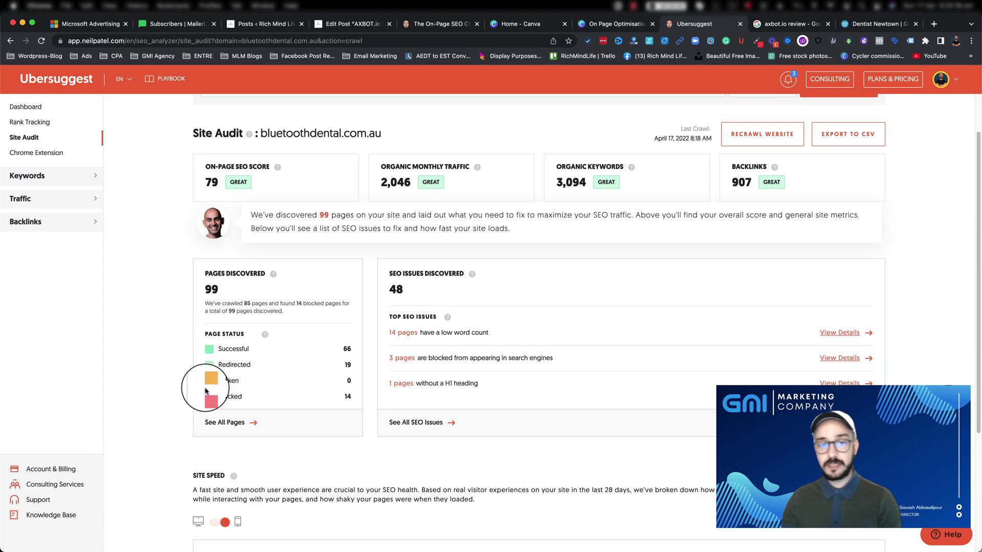
scroll(205, 391, "up", 1)
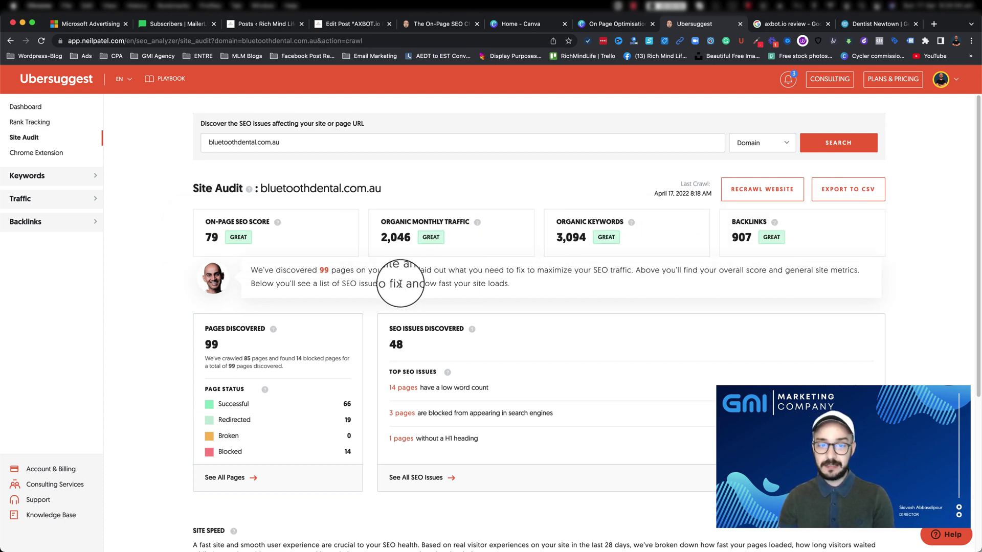
scroll(274, 256, "down", 5)
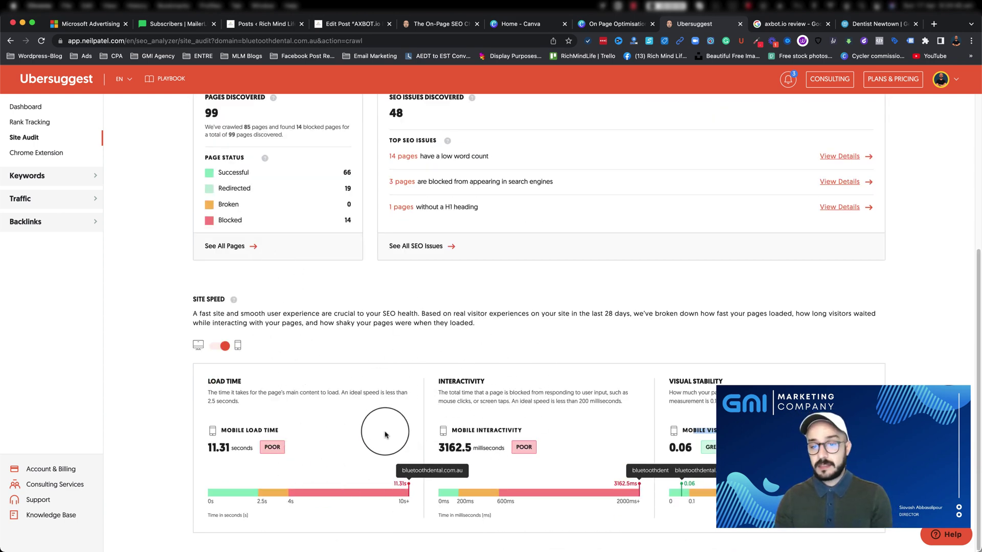
scroll(385, 434, "up", 5)
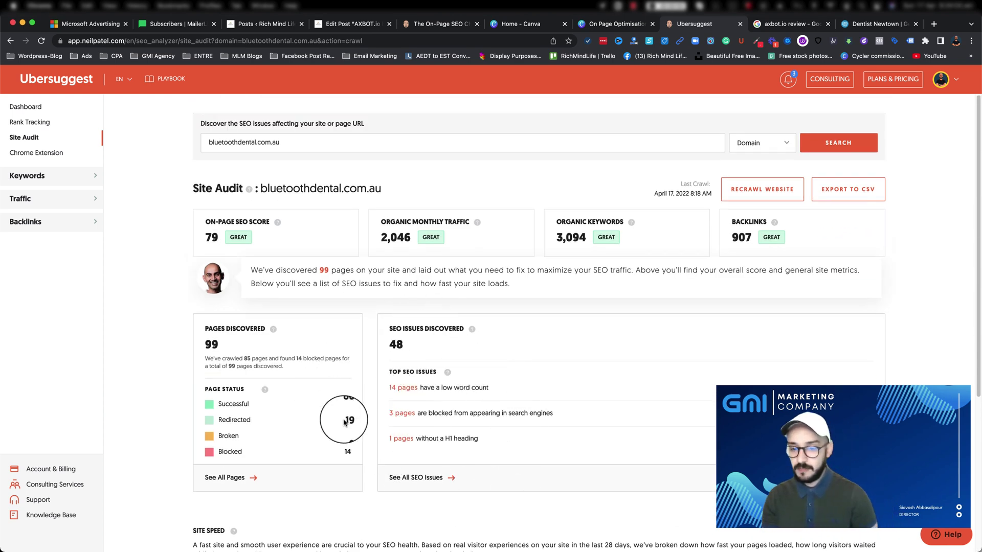
scroll(503, 319, "down", 2)
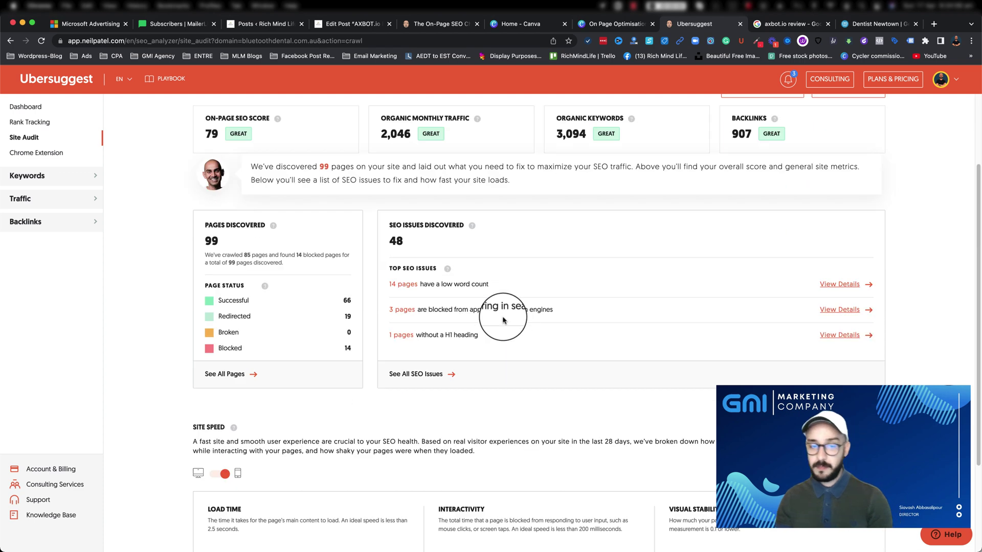
scroll(397, 353, "down", 3)
scroll(397, 347, "up", 4)
scroll(397, 354, "down", 3)
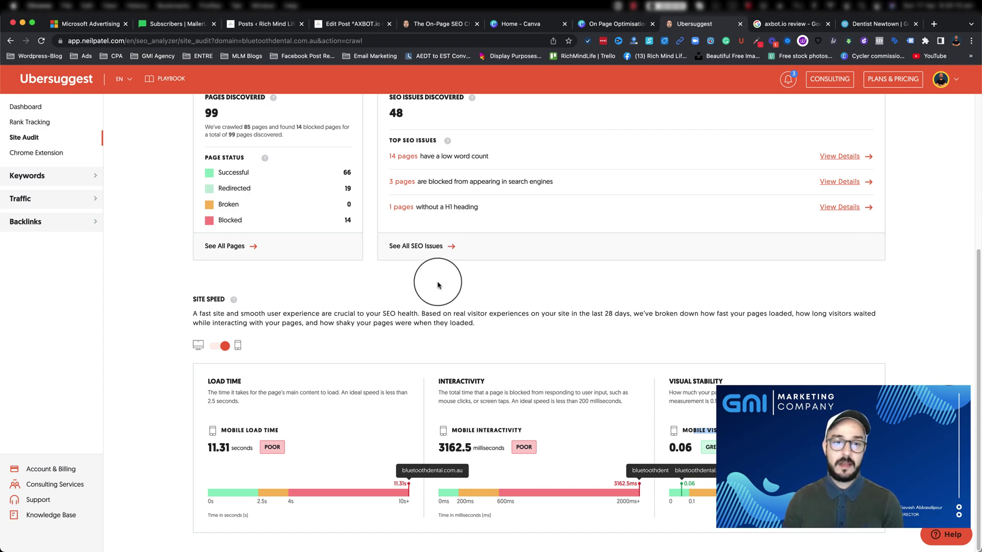
left_click(338, 24)
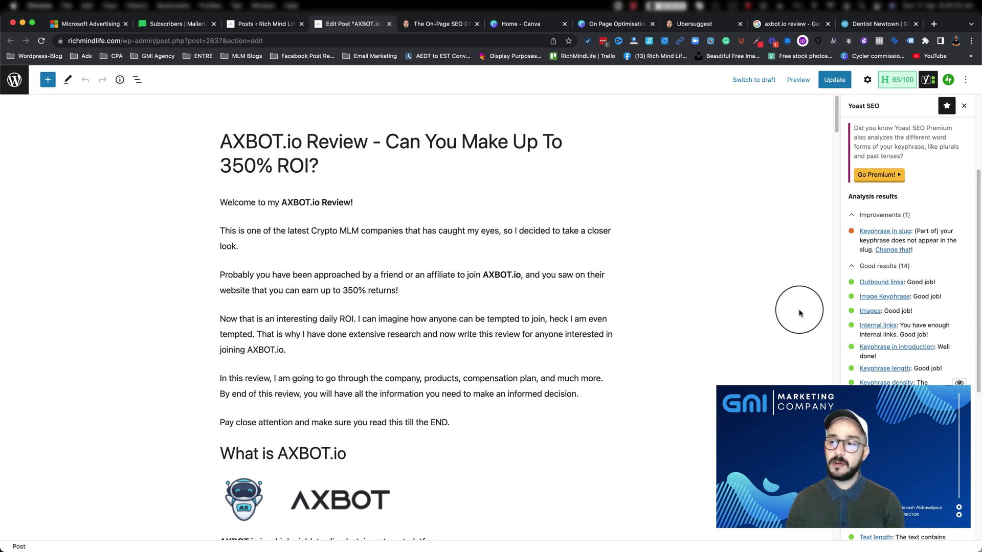
Collapse the Yoast SEO analysis results in the sidebar.
scroll(942, 235, "up", 4)
left_click(942, 233)
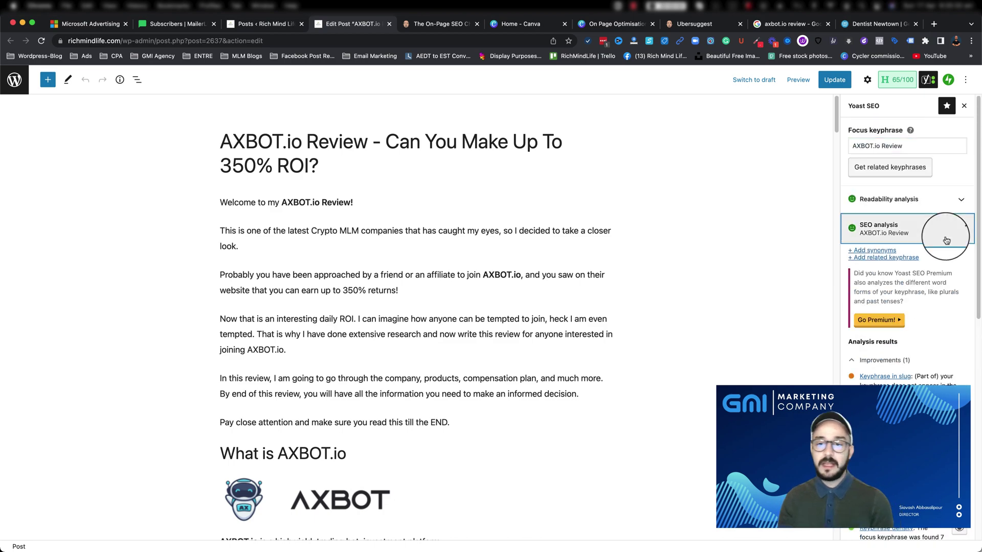
scroll(519, 287, "down", 3)
Scroll through the content of the post 'Can You Make Up To 350% ROI?'.
scroll(280, 285, "up", 3)
scroll(287, 281, "down", 6)
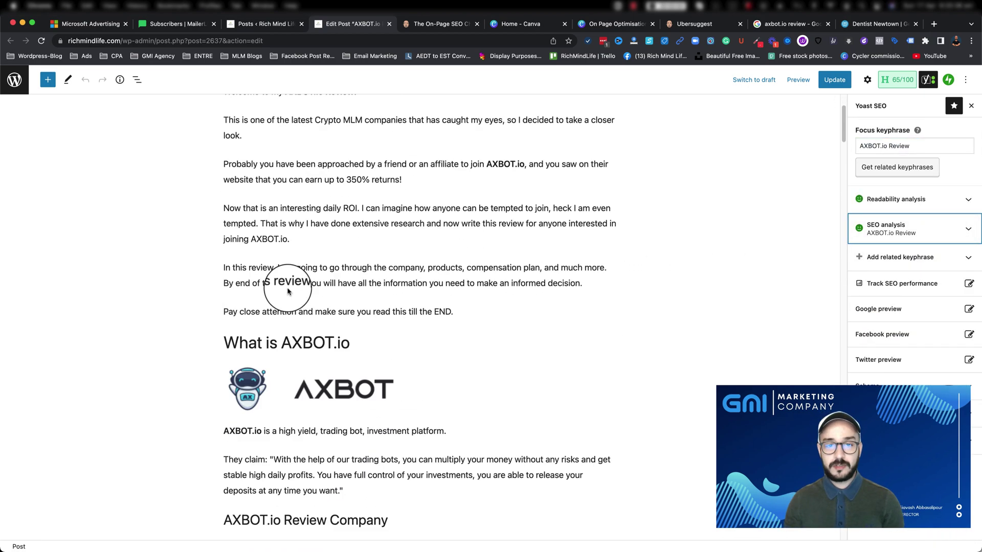
scroll(289, 307, "down", 5)
scroll(285, 300, "up", 3)
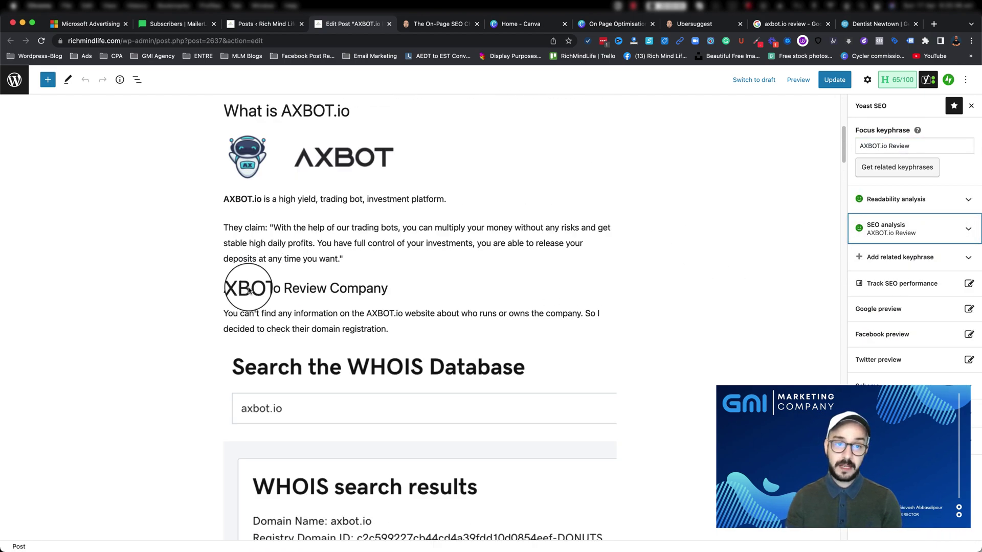
scroll(313, 332, "down", 5)
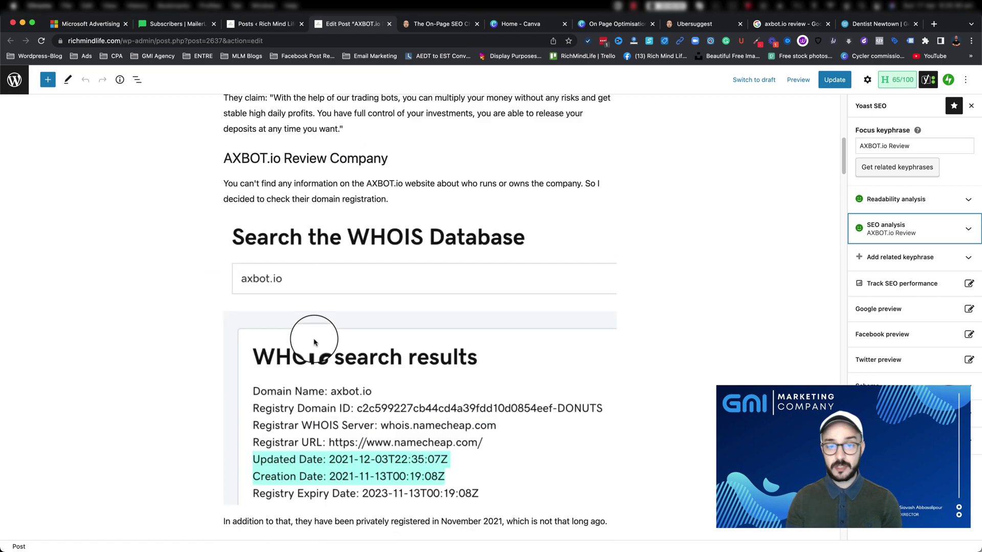
scroll(313, 342, "up", 15)
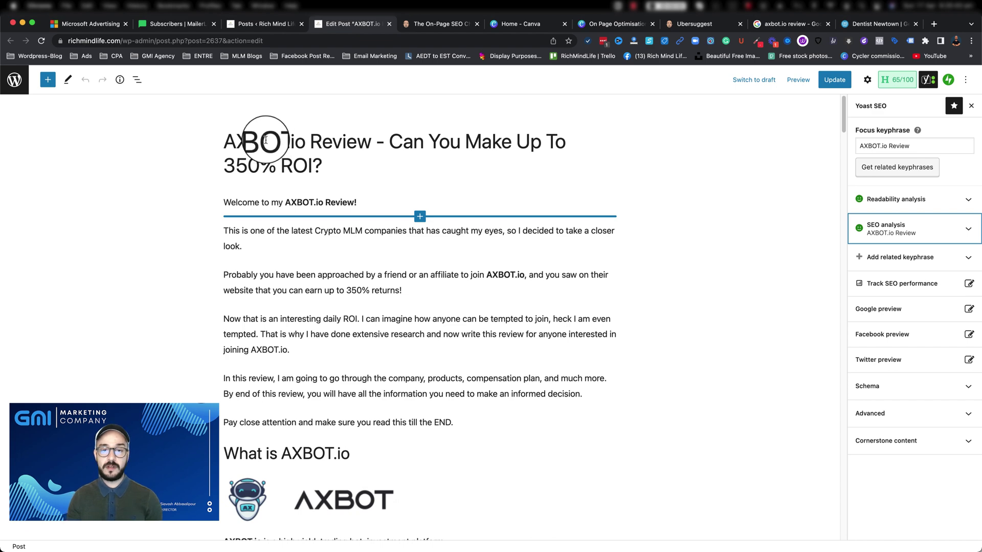
scroll(416, 409, "down", 10)
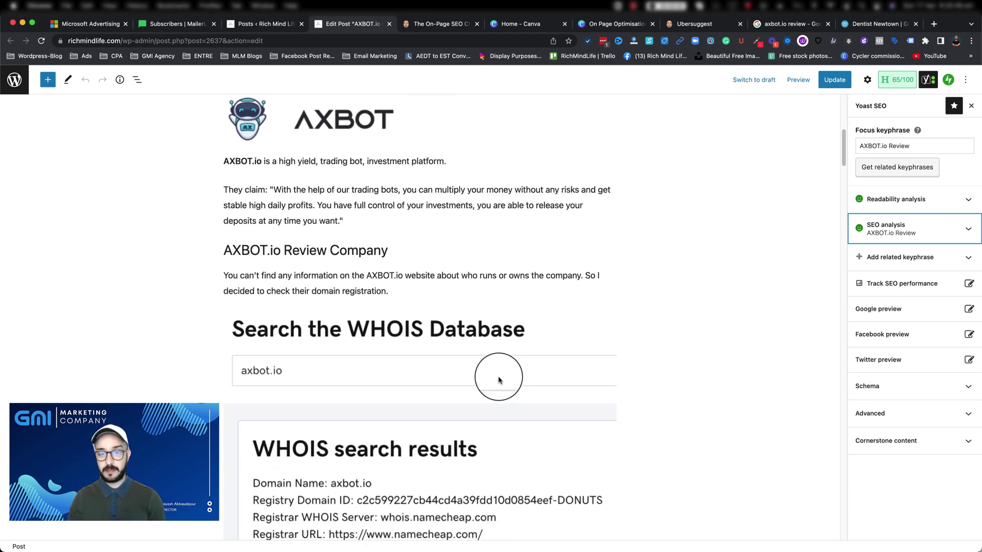
scroll(499, 380, "up", 10)
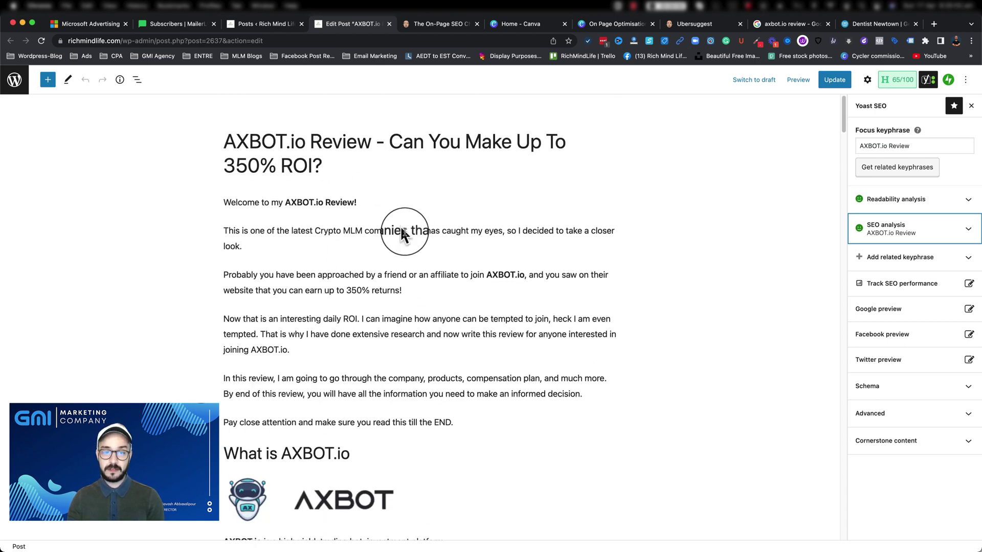
scroll(399, 176, "down", 7)
scroll(434, 253, "down", 16)
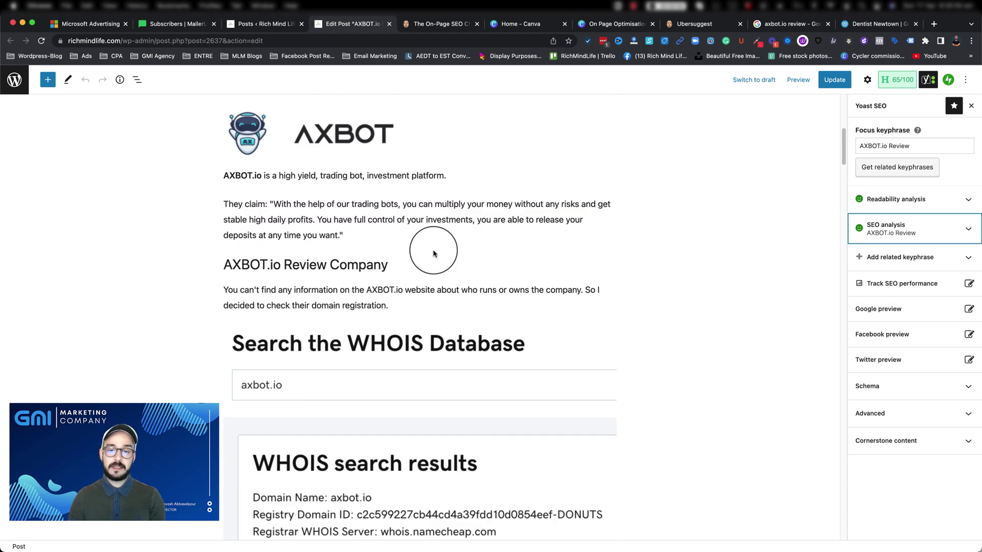
scroll(442, 288, "down", 7)
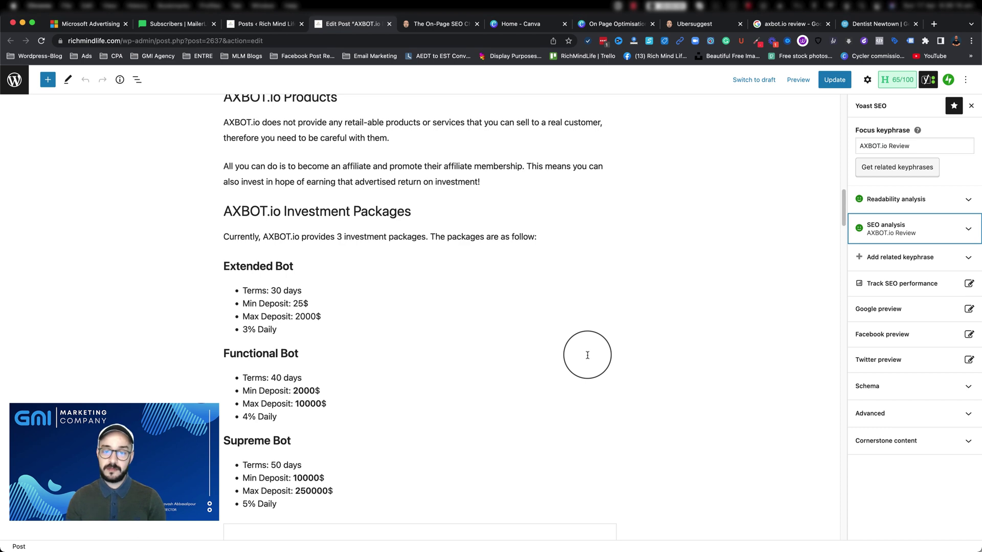
scroll(587, 355, "down", 10)
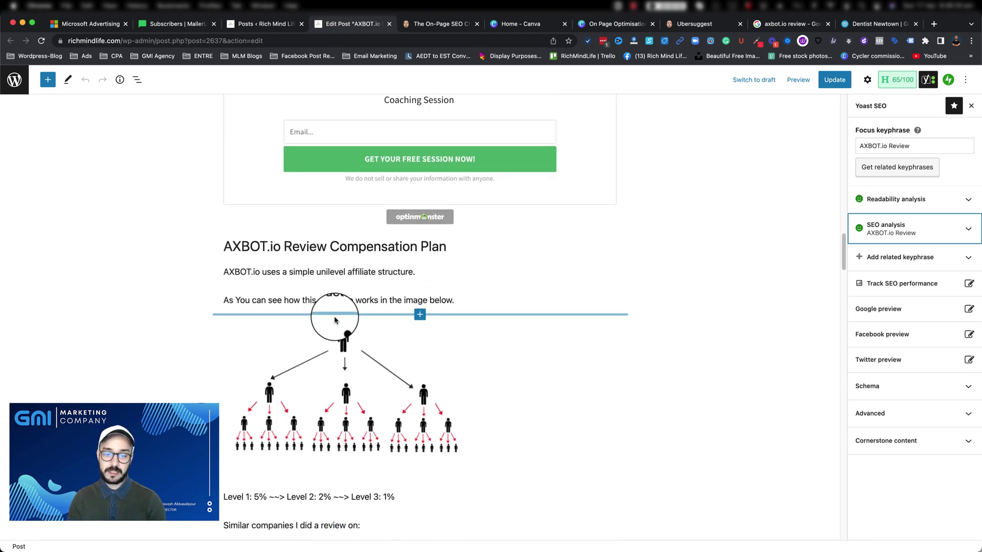
scroll(336, 316, "down", 4)
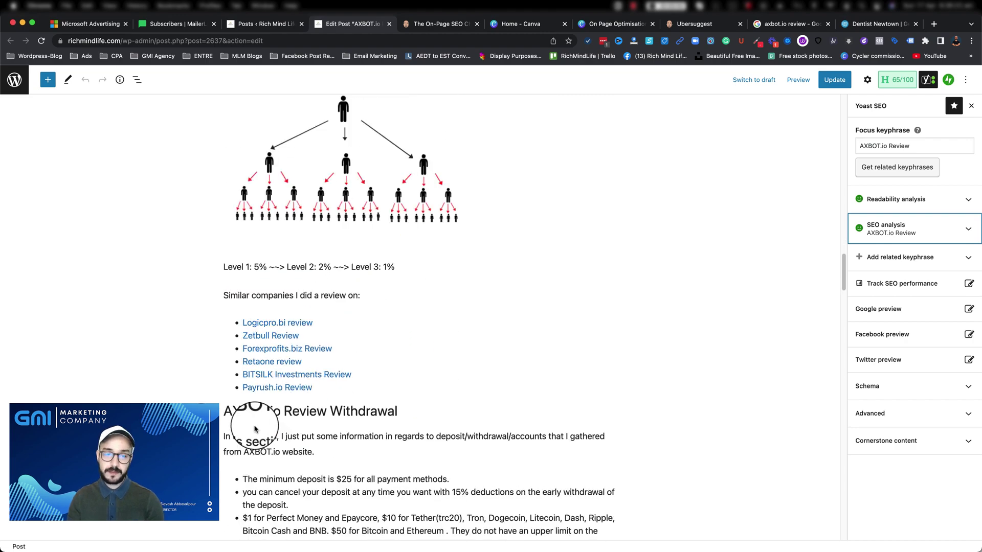
scroll(348, 432, "up", 7)
scroll(347, 432, "up", 20)
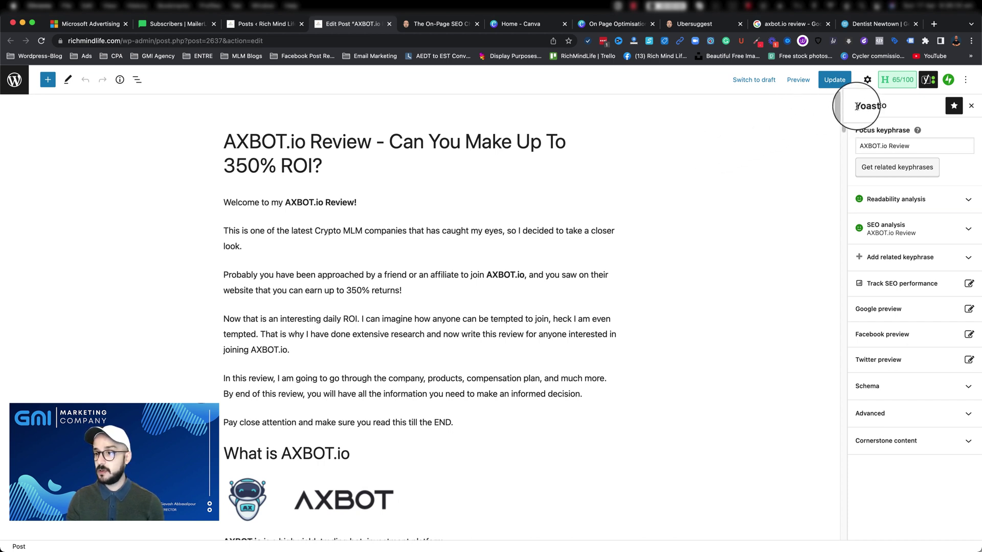
Expand Yoast's readability analysis: 6 good results and 1 improvement, transition words at only 24.3%.
left_click_drag(857, 106, 882, 107)
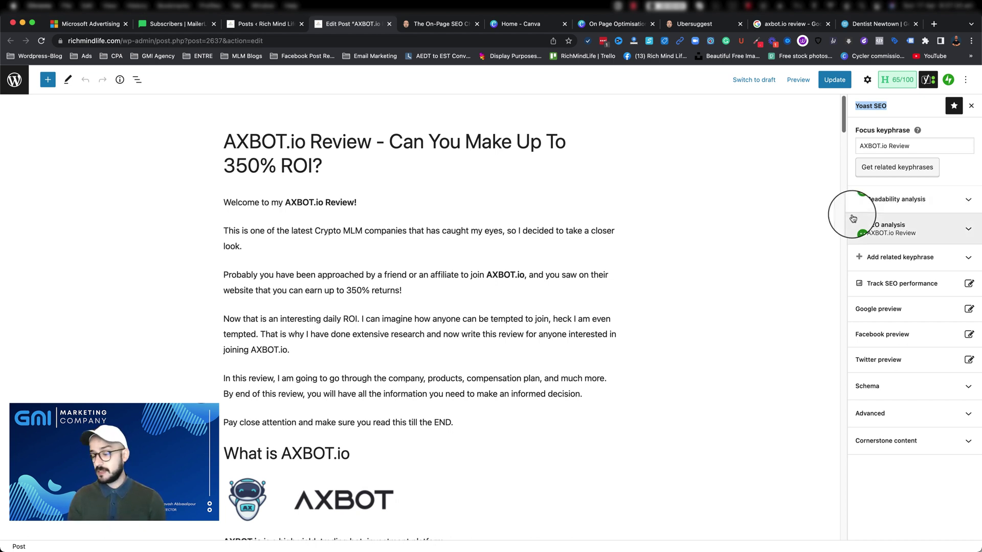
left_click(875, 197)
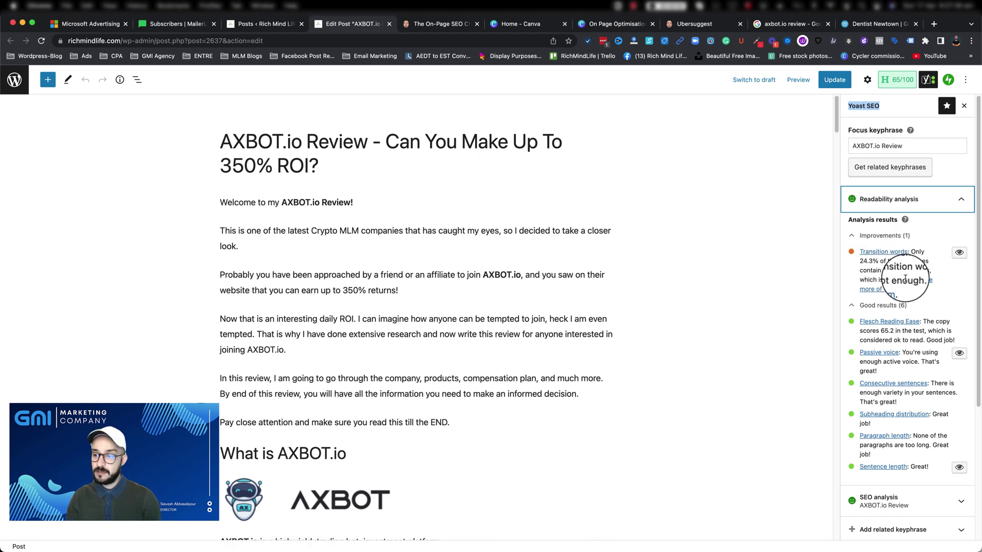
Highlight the post's sentences flagged for transition words and scroll through them.
scroll(915, 280, "down", 1)
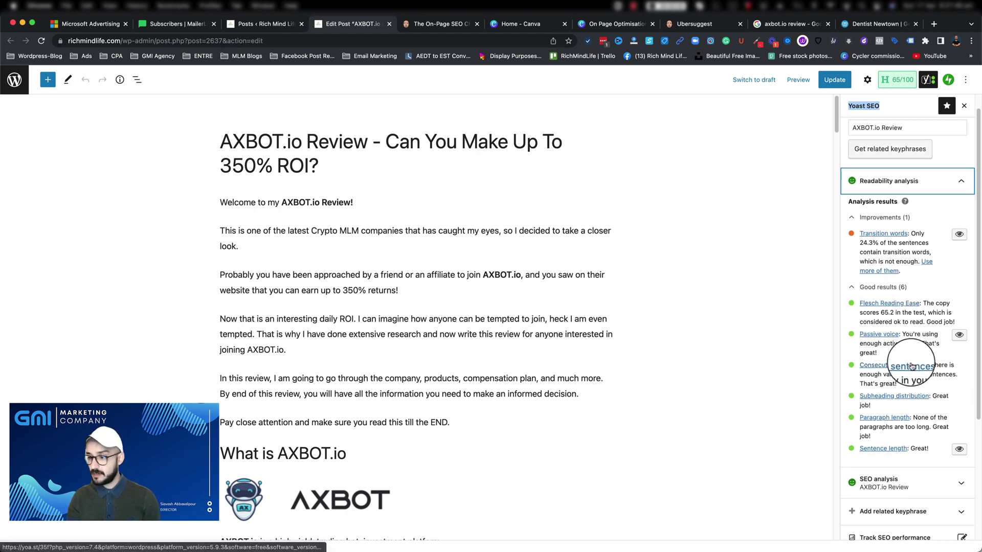
scroll(892, 369, "down", 1)
scroll(889, 438, "down", 1)
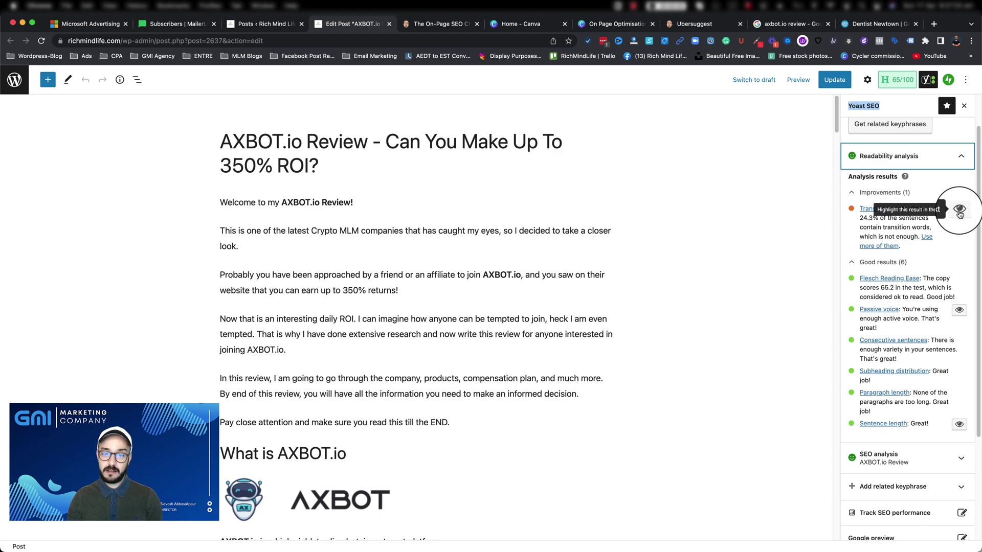
left_click(959, 210)
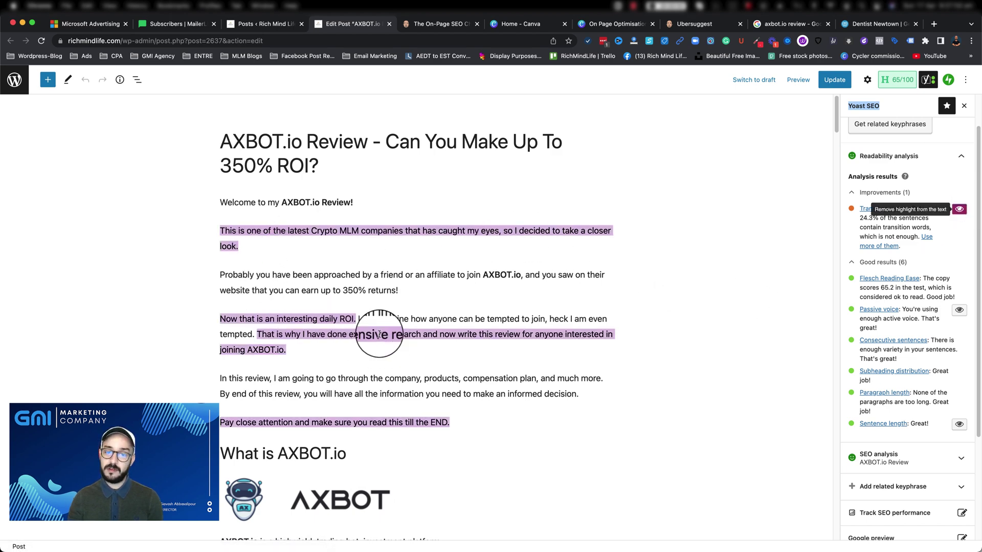
scroll(390, 373, "down", 7)
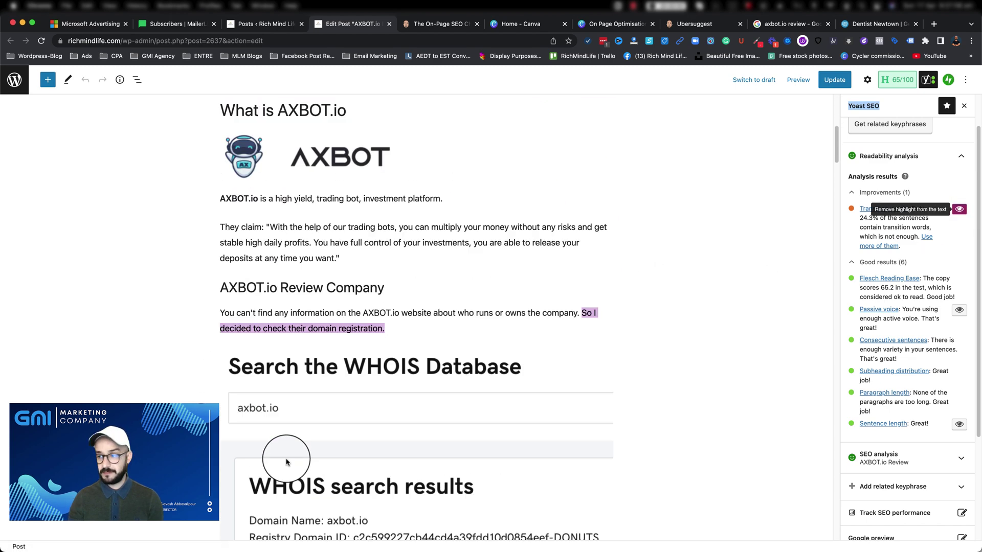
scroll(294, 463, "down", 2)
scroll(406, 429, "up", 6)
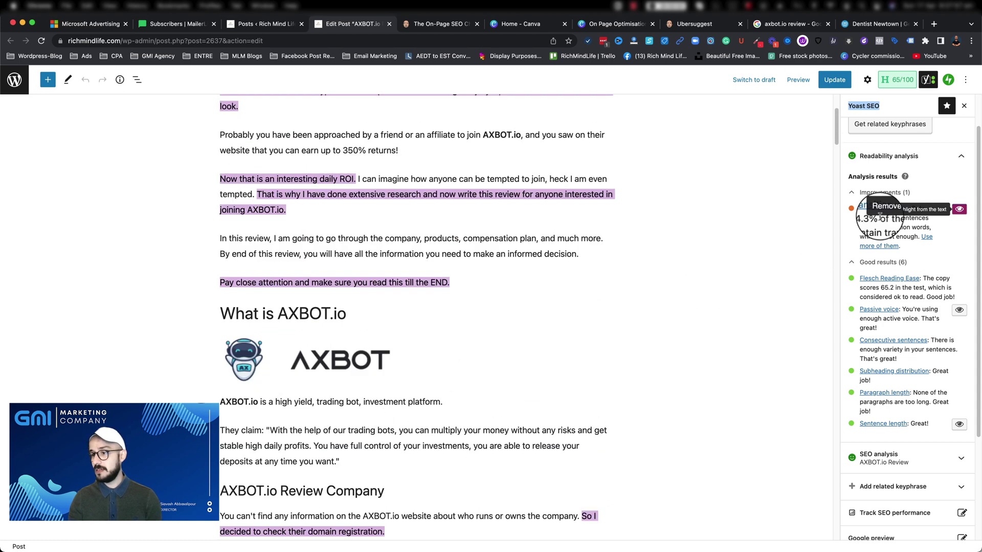
Remove the transition-word highlights and collapse the readability analysis.
left_click(959, 210)
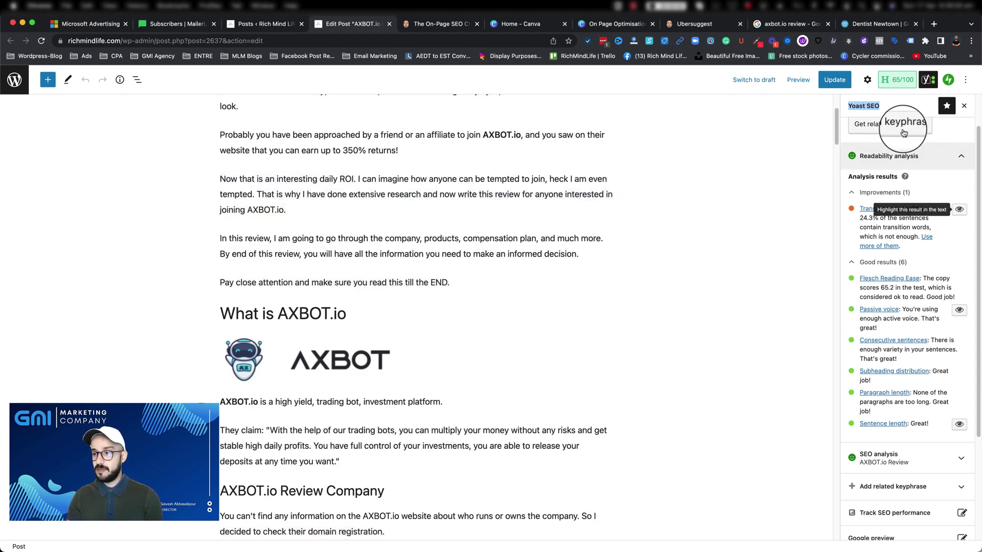
scroll(891, 193, "up", 1)
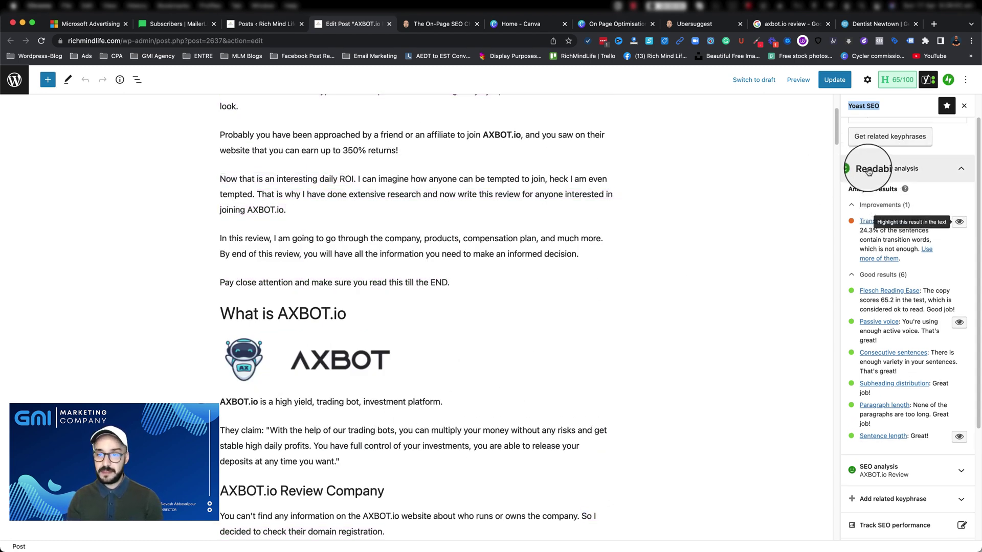
left_click(867, 172)
scroll(445, 291, "up", 3)
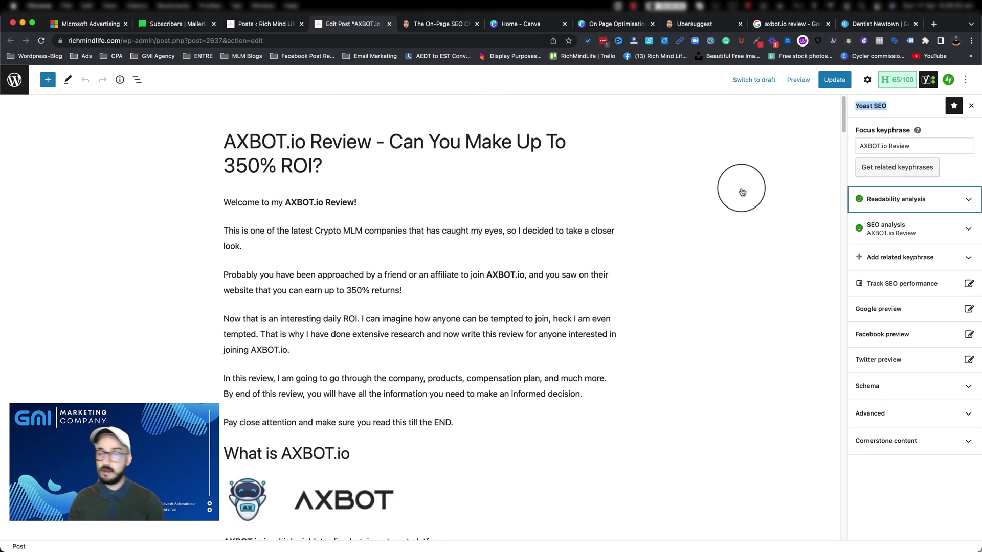
Expand the Yoast SEO analysis and review its 1 improvement (keyphrase not in slug) and 14 good results.
left_click(906, 231)
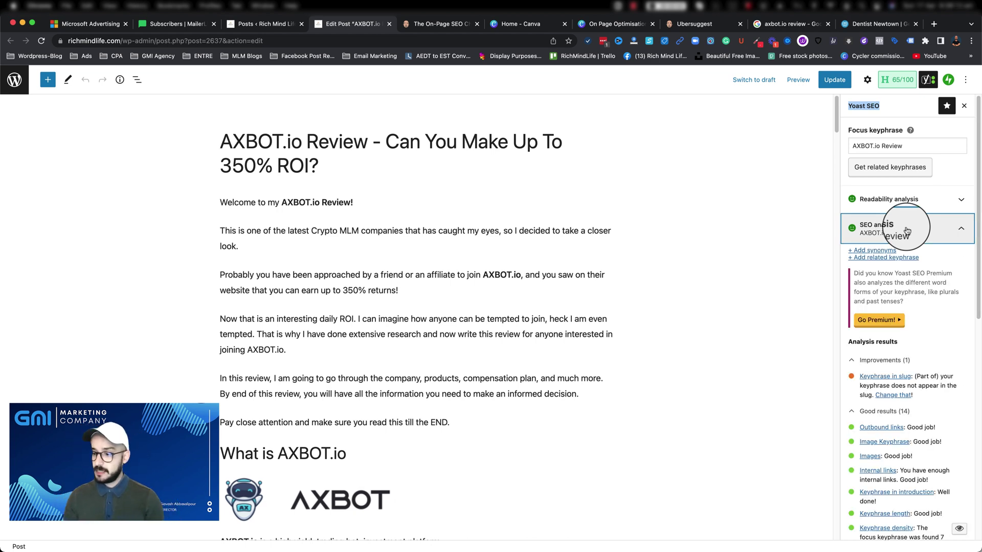
scroll(884, 425, "down", 4)
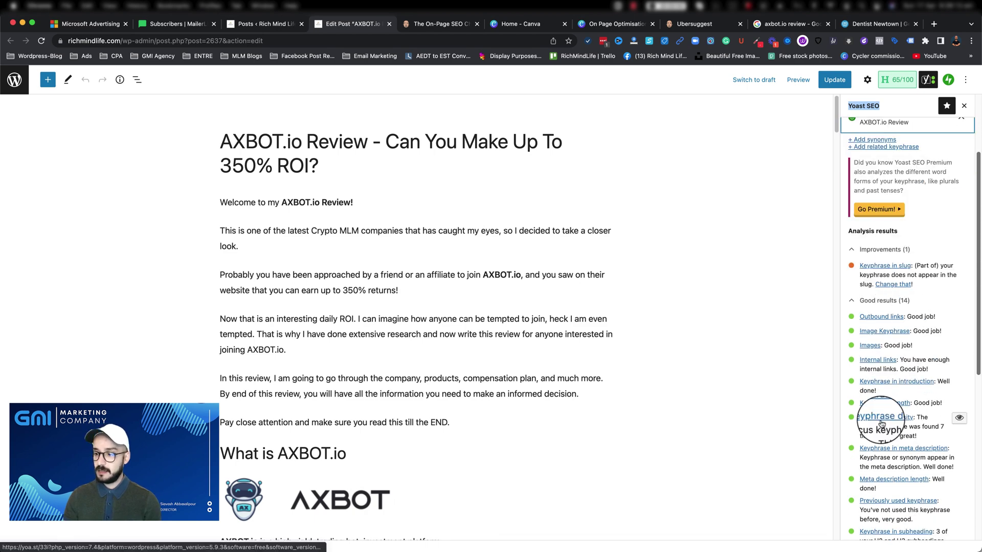
scroll(881, 424, "down", 6)
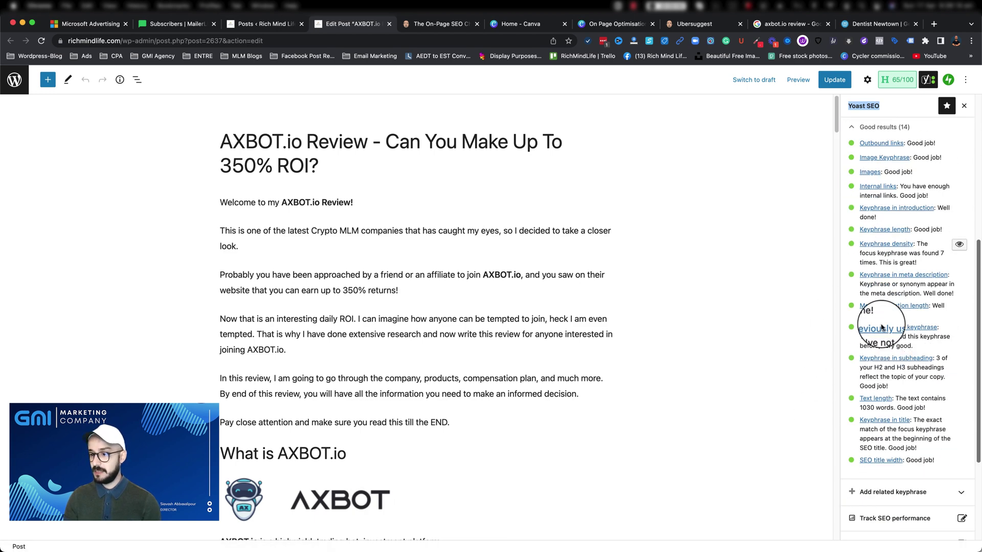
scroll(876, 409, "up", 5)
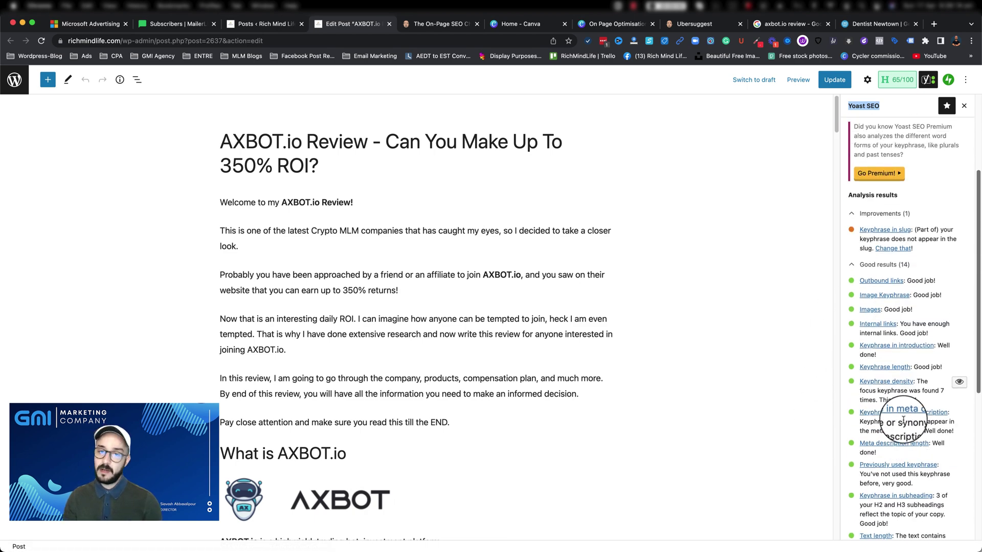
scroll(879, 412, "up", 5)
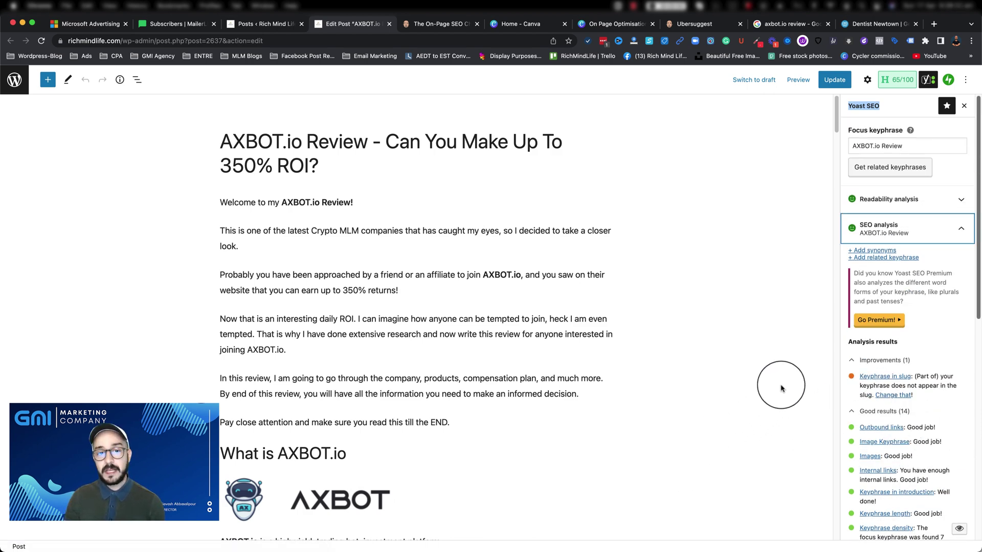
Compare 'AXBOT.io Review' at the title's start with the focus keyphrase, then switch to Google's 'axbot.io review' results.
left_click_drag(220, 142, 365, 135)
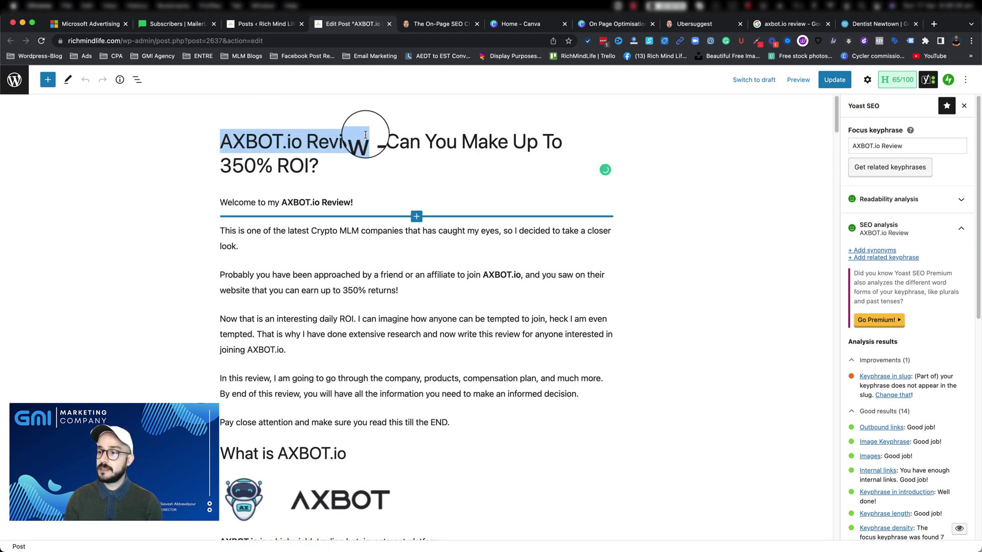
left_click_drag(852, 147, 901, 150)
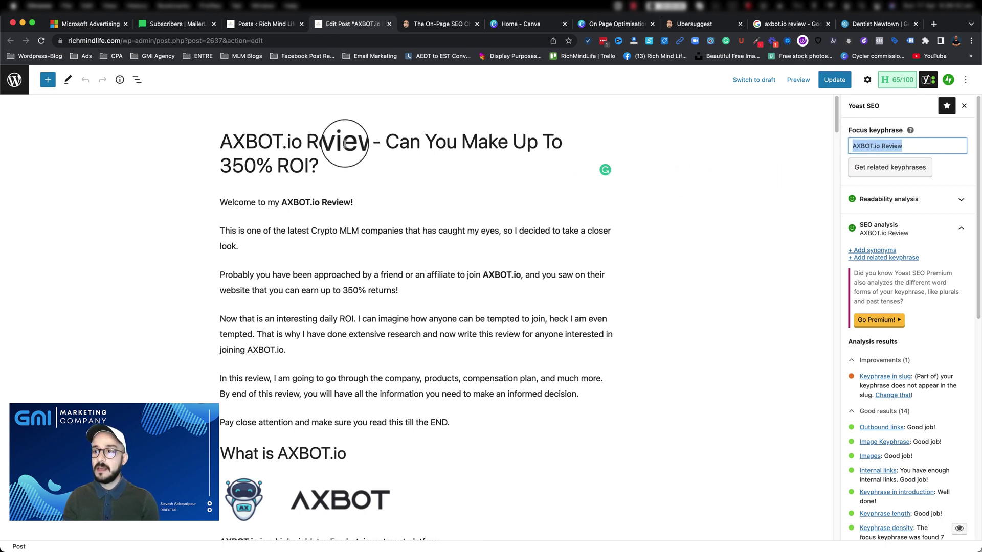
left_click(775, 26)
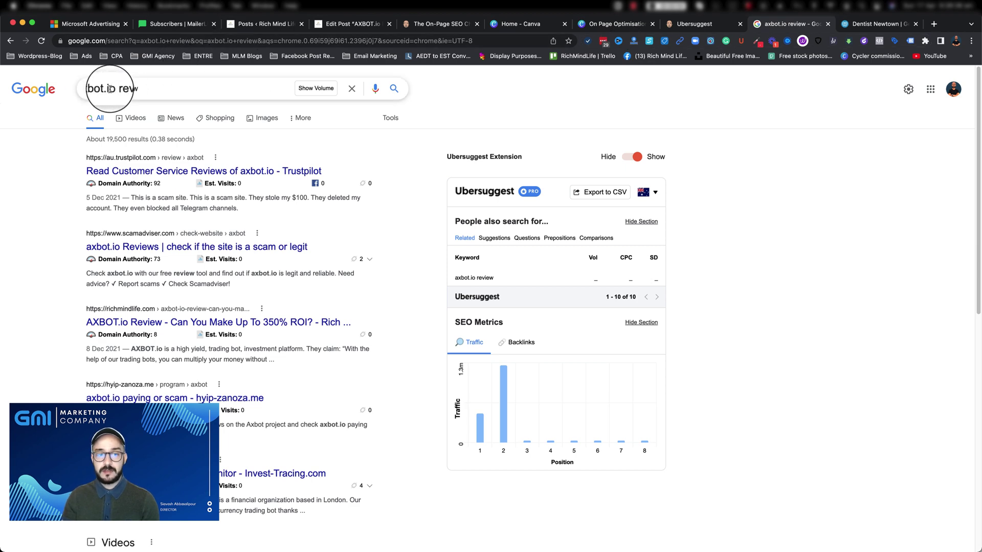
Open the third-ranked richmindlife AXBOT.io Review result to view the live post, then go back to Google.
left_click(160, 323)
scroll(299, 366, "down", 10)
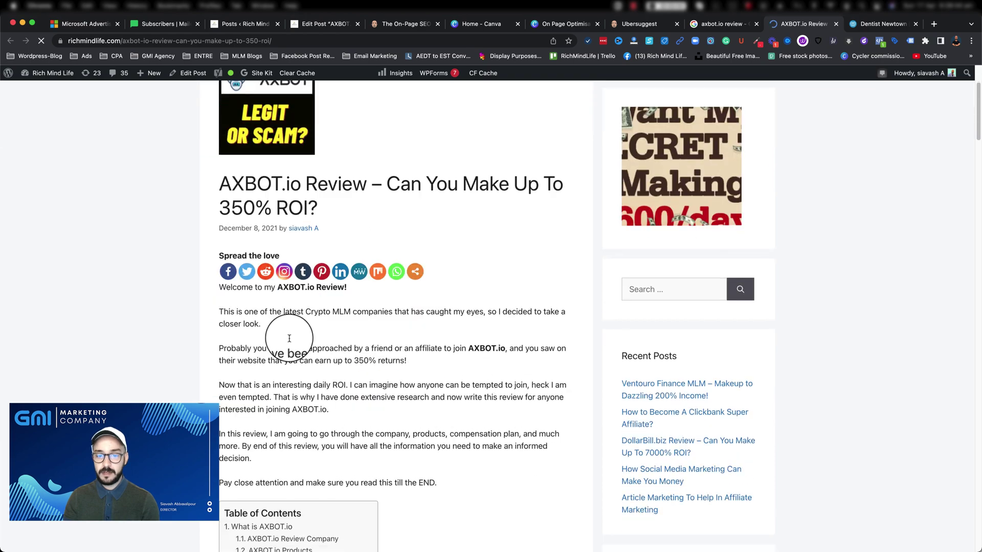
scroll(327, 358, "down", 5)
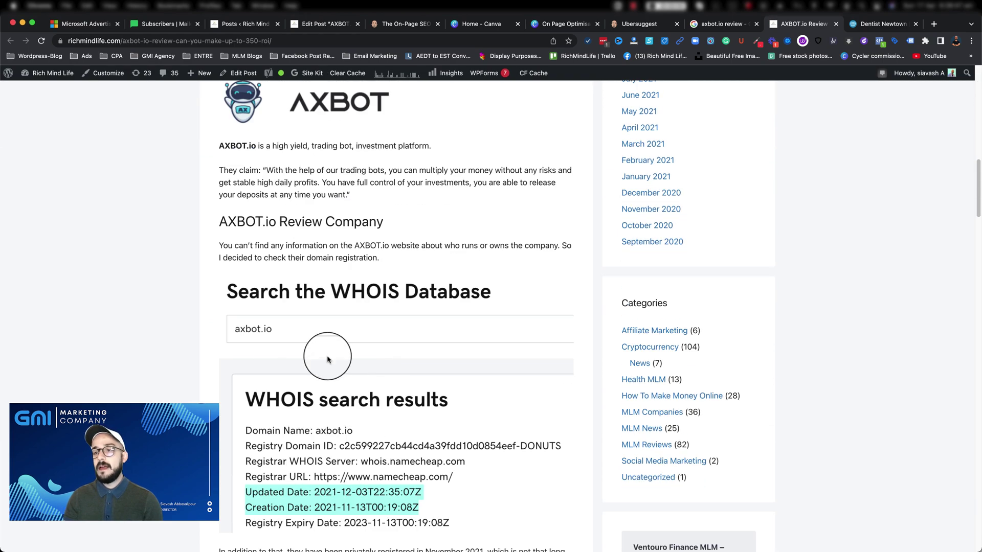
scroll(340, 361, "up", 15)
left_click(698, 21)
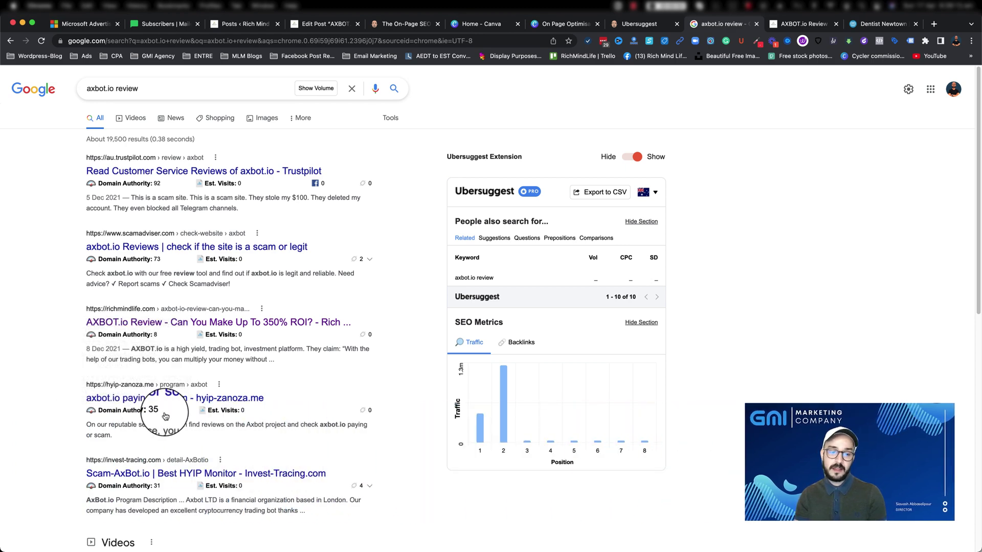
Scroll the Google results to the Videos section, then return to the WordPress post editor.
scroll(175, 424, "down", 3)
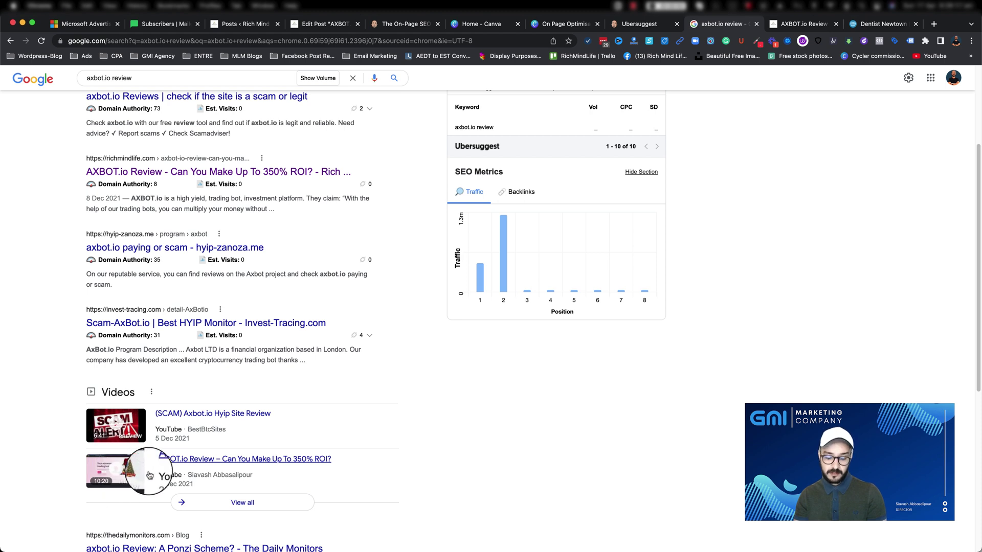
scroll(150, 475, "down", 1)
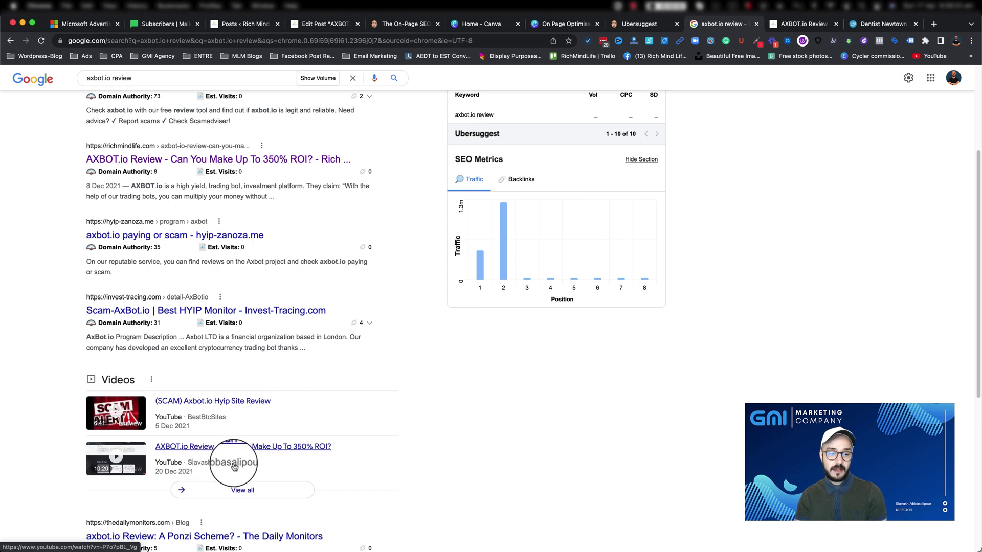
scroll(237, 389, "up", 5)
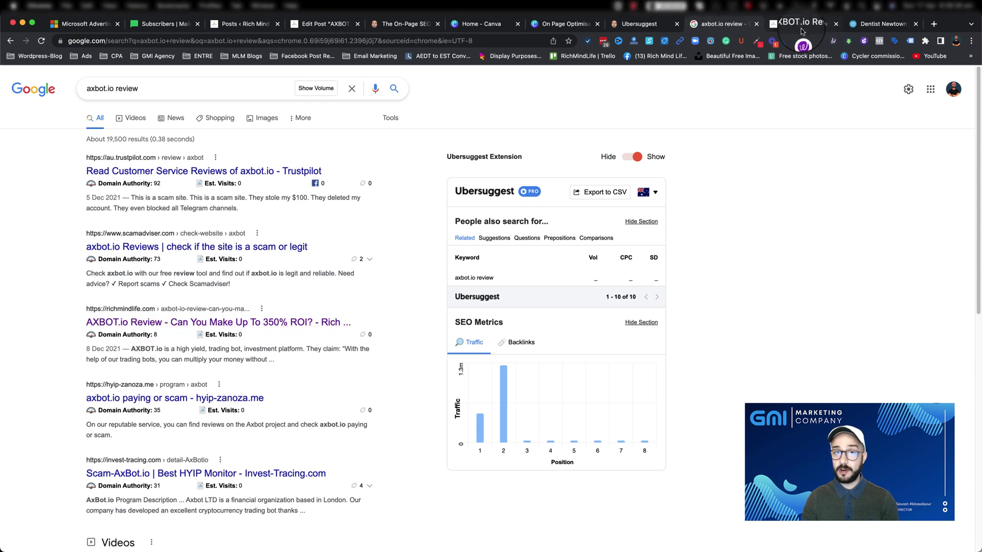
left_click(320, 24)
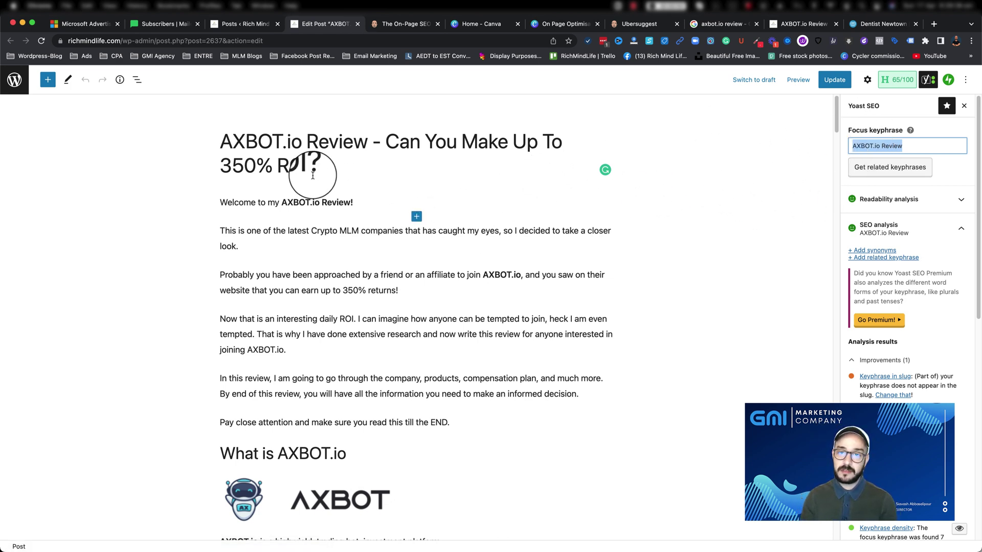
left_click_drag(226, 142, 368, 137)
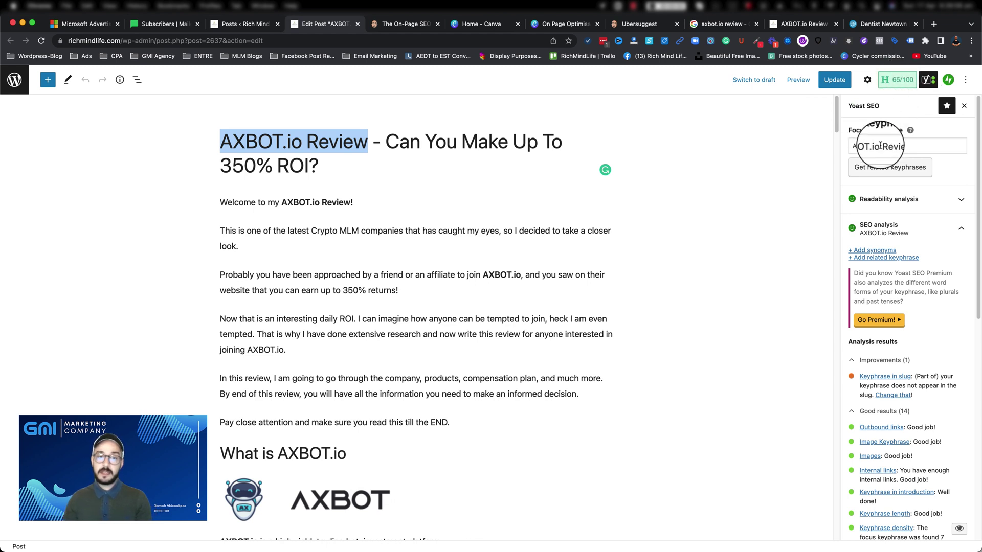
scroll(853, 211, "down", 1)
scroll(853, 211, "down", 1)
scroll(261, 202, "down", 1)
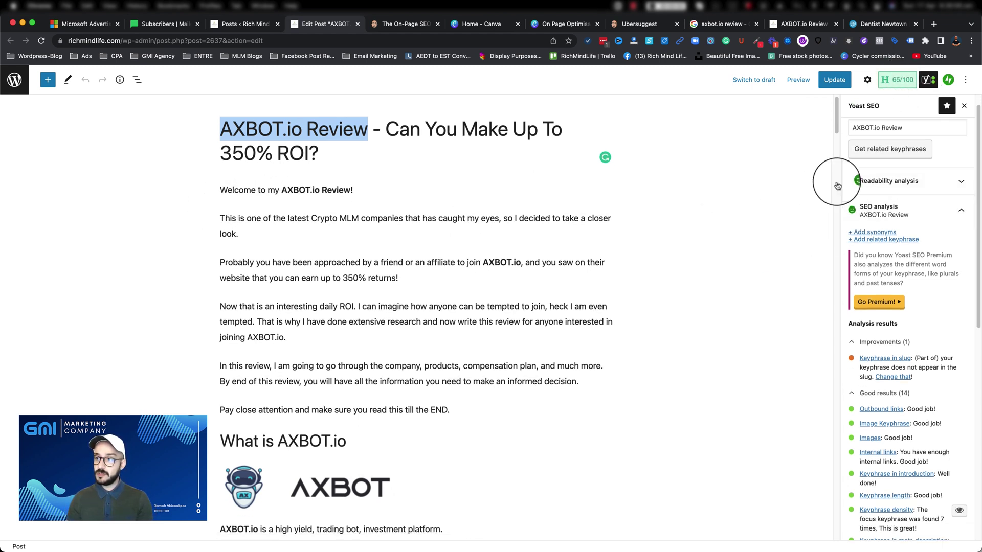
scroll(879, 128, "up", 1)
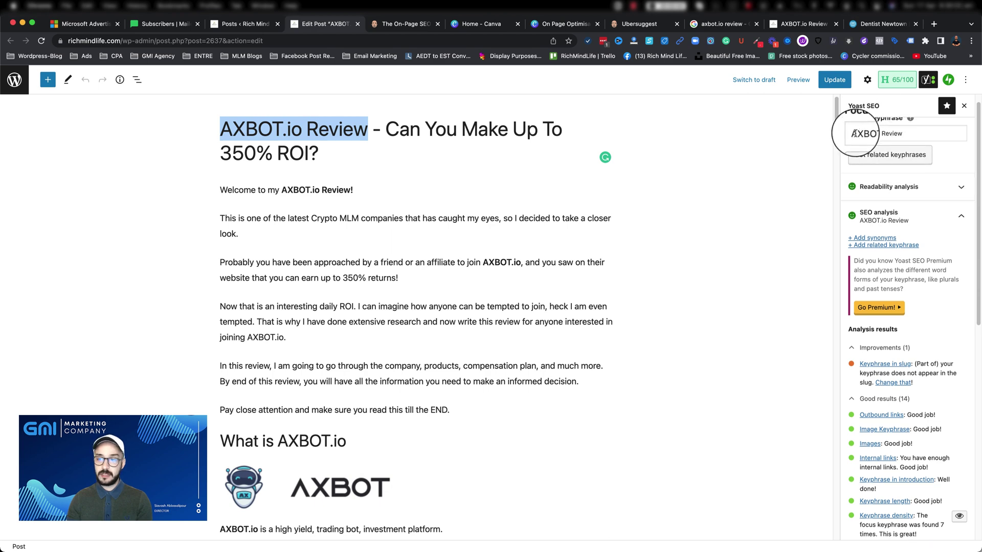
left_click_drag(851, 133, 909, 132)
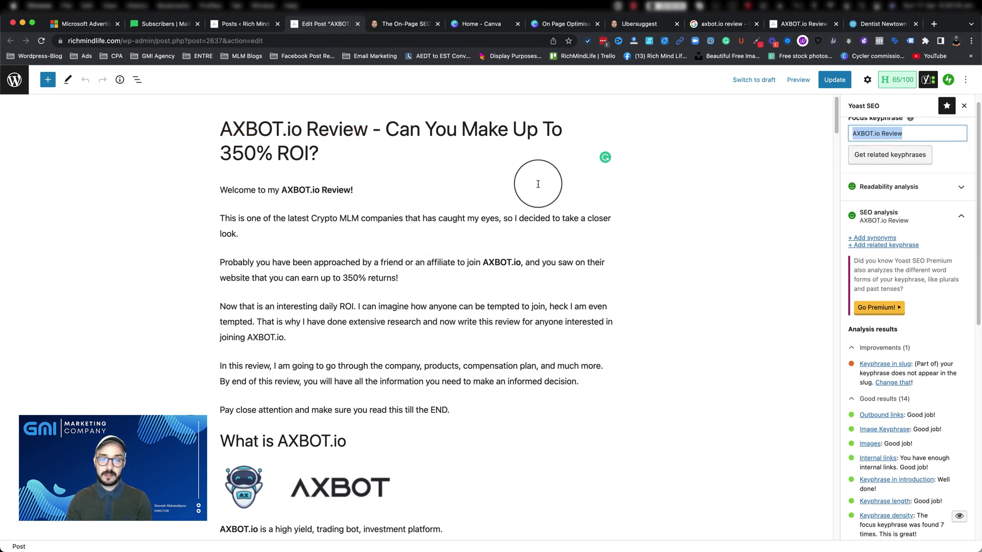
scroll(460, 312, "down", 10)
scroll(281, 342, "down", 1)
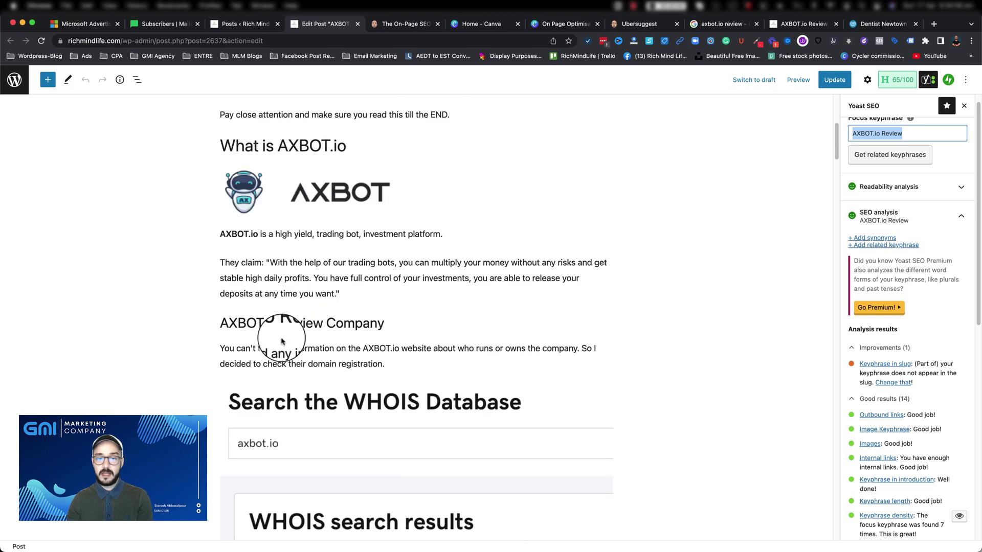
scroll(391, 319, "up", 8)
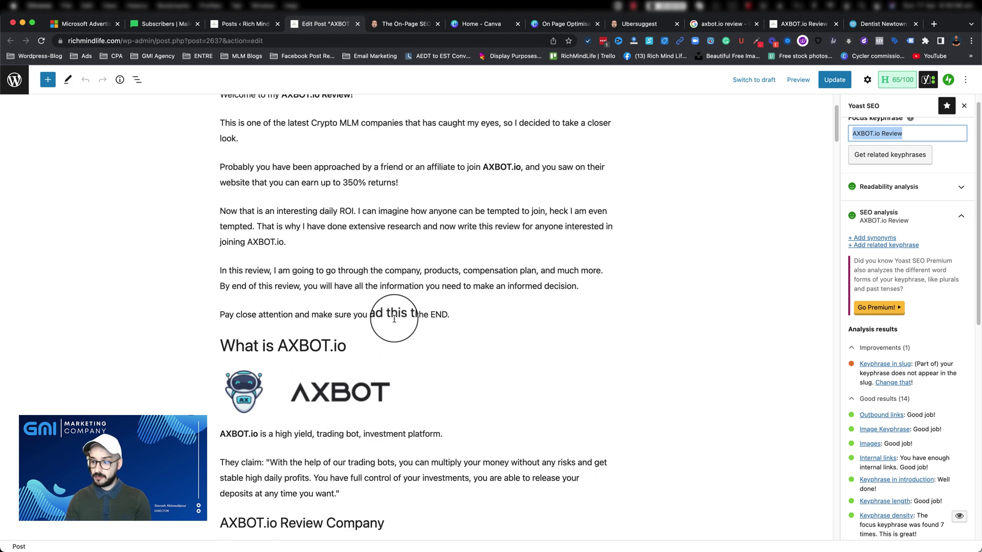
scroll(905, 389, "down", 3)
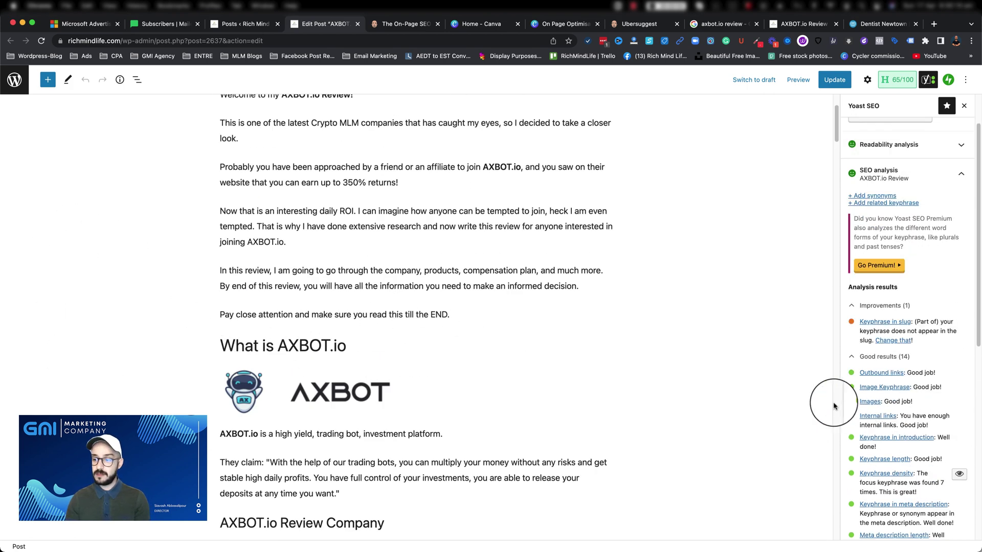
scroll(892, 404, "down", 2)
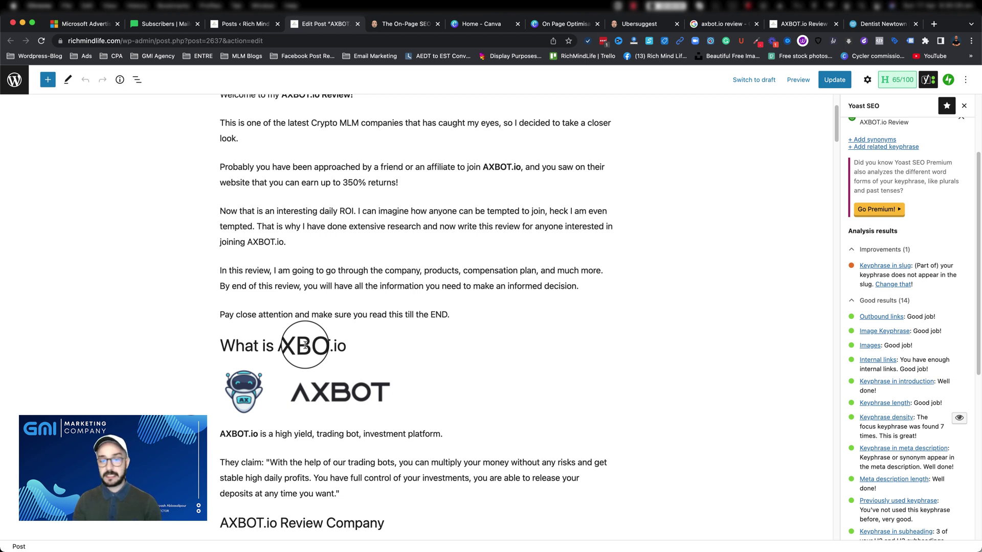
scroll(305, 345, "down", 1)
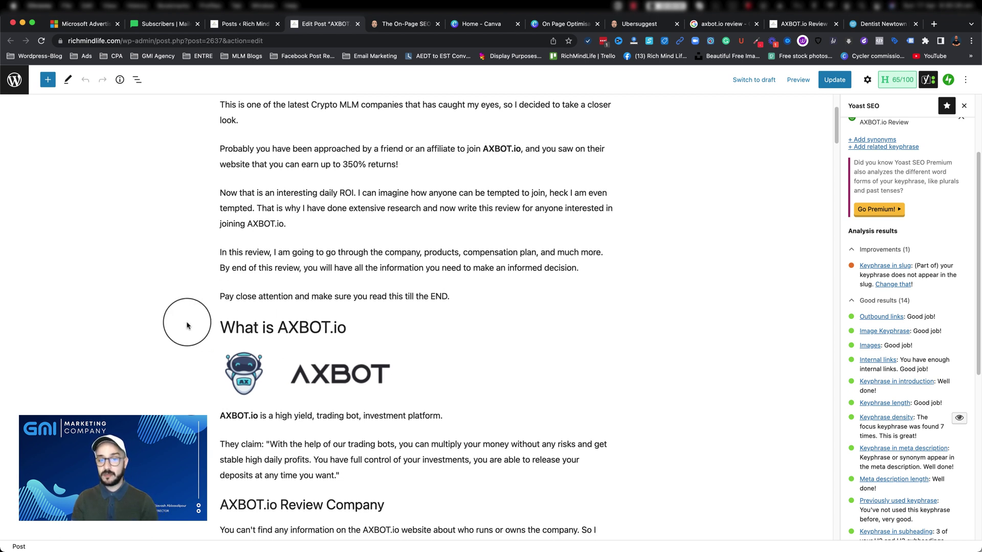
scroll(307, 312, "down", 1)
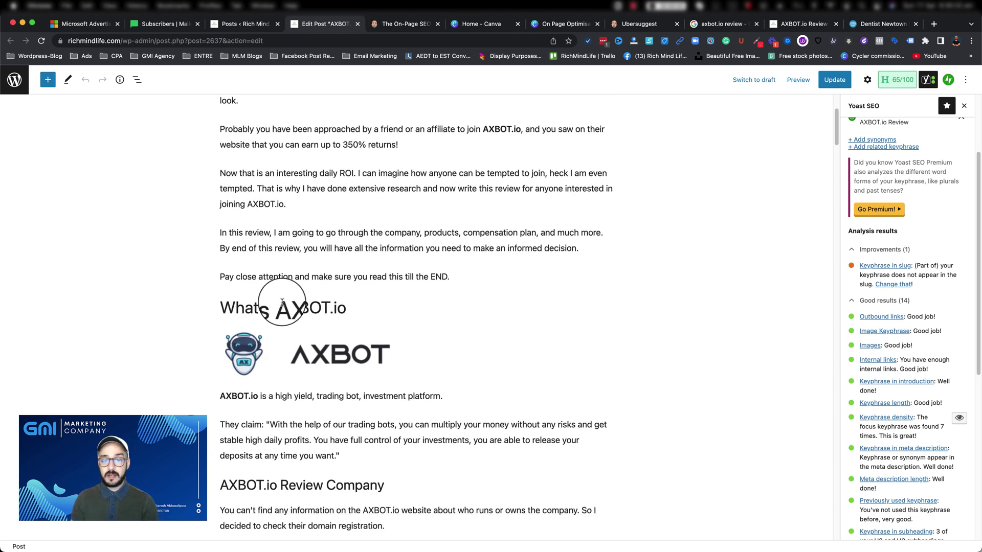
scroll(271, 328, "down", 6)
scroll(296, 368, "down", 1)
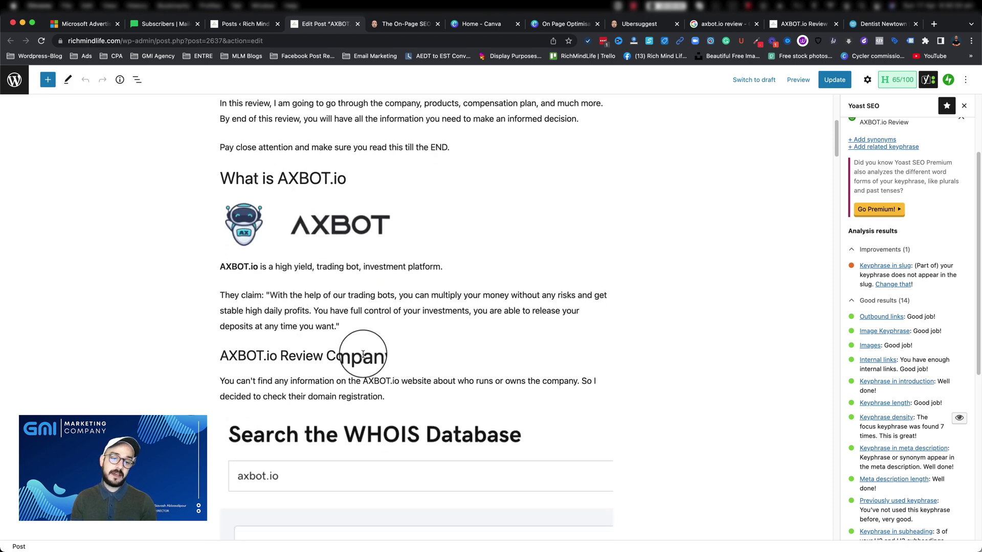
scroll(296, 354, "down", 1)
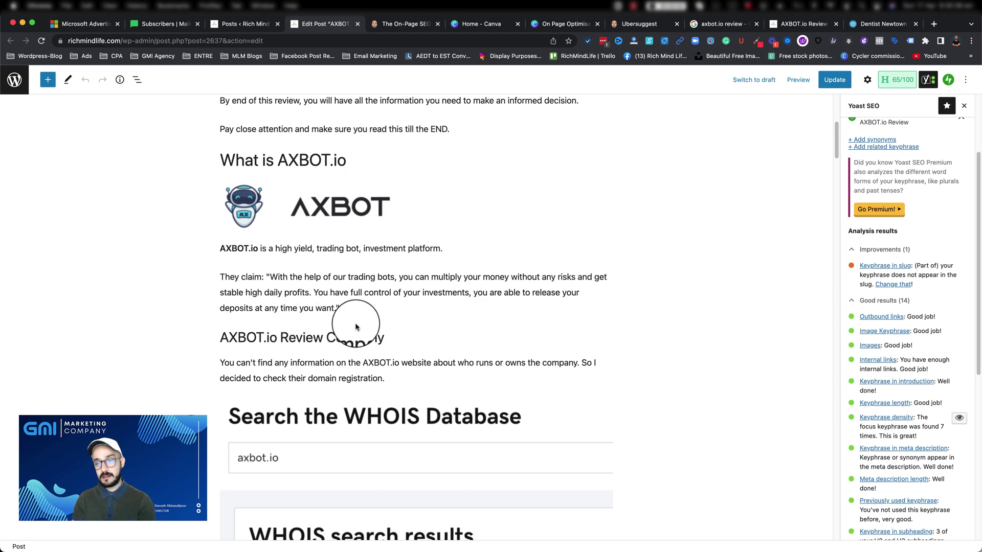
scroll(358, 329, "up", 10)
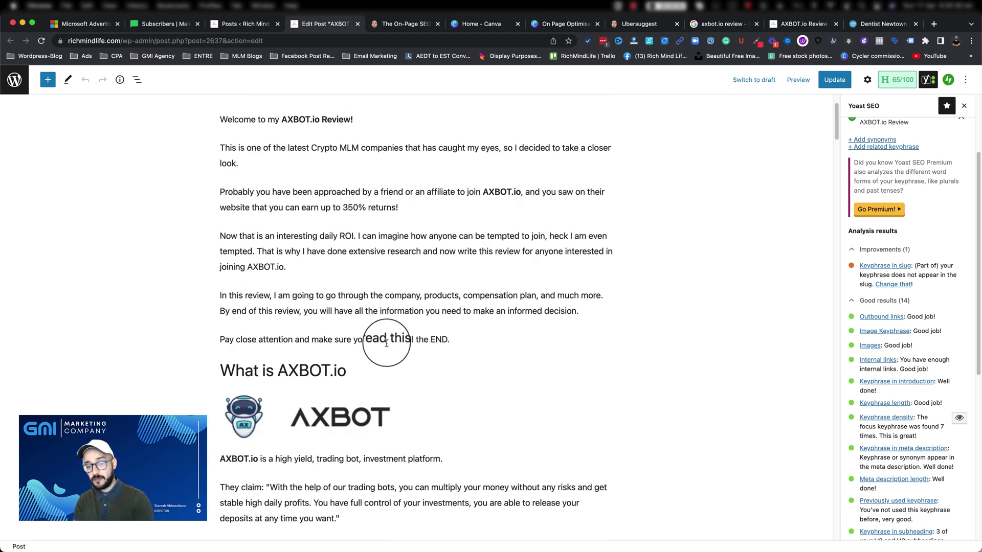
scroll(386, 344, "down", 14)
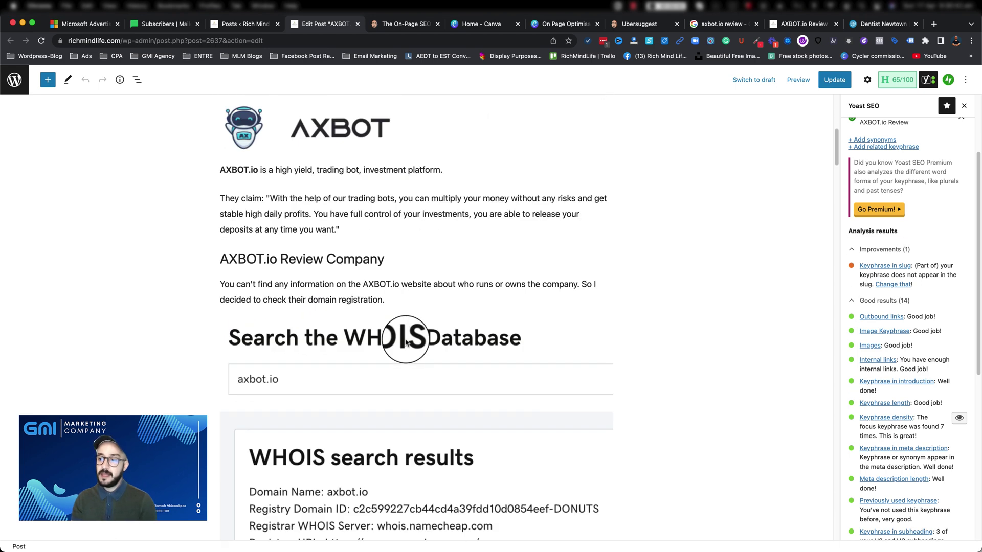
scroll(405, 343, "down", 7)
scroll(403, 330, "down", 7)
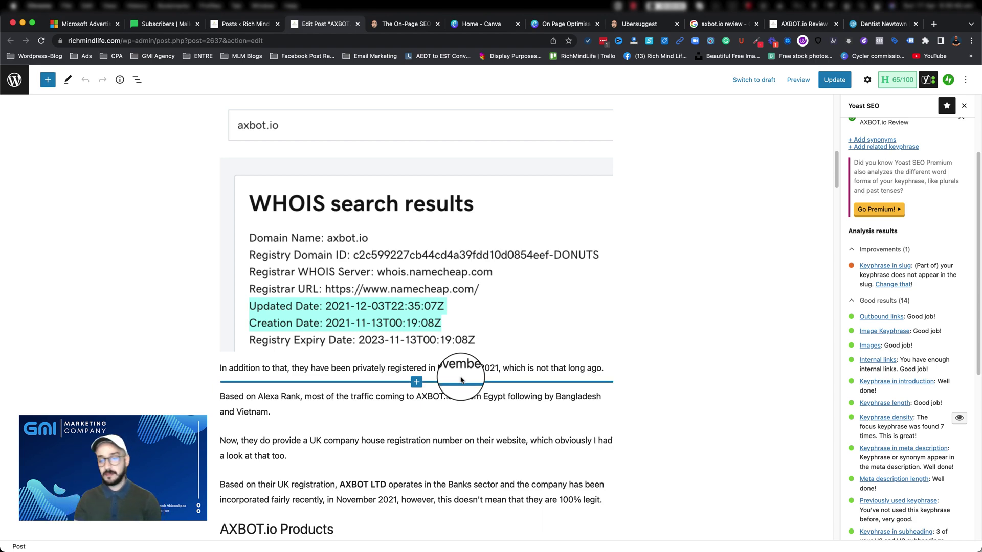
scroll(350, 430, "down", 15)
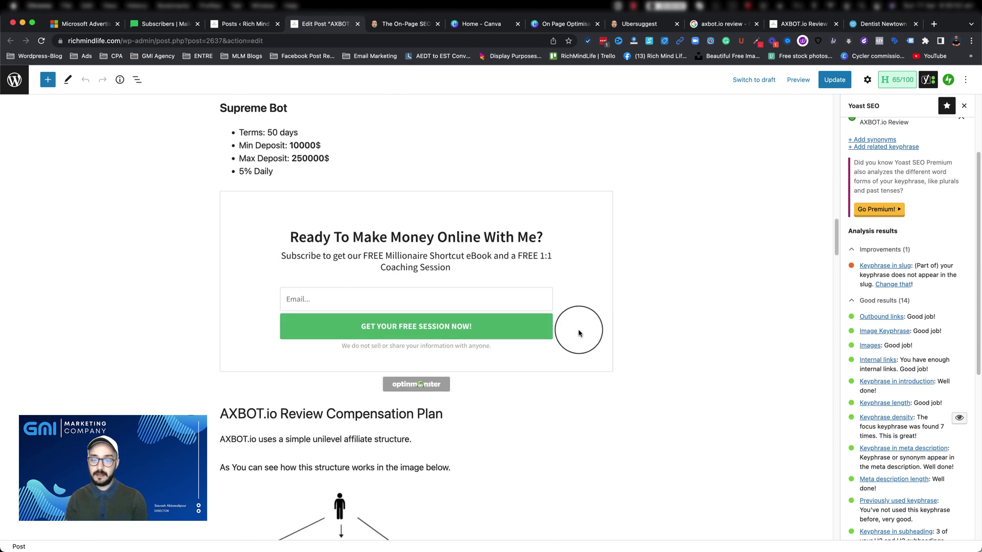
scroll(578, 333, "down", 10)
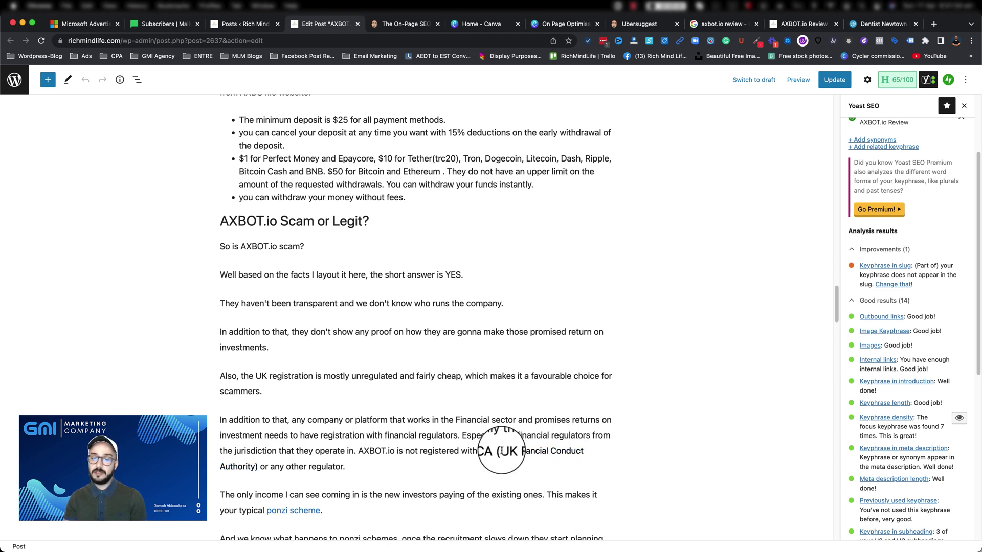
left_click(501, 451)
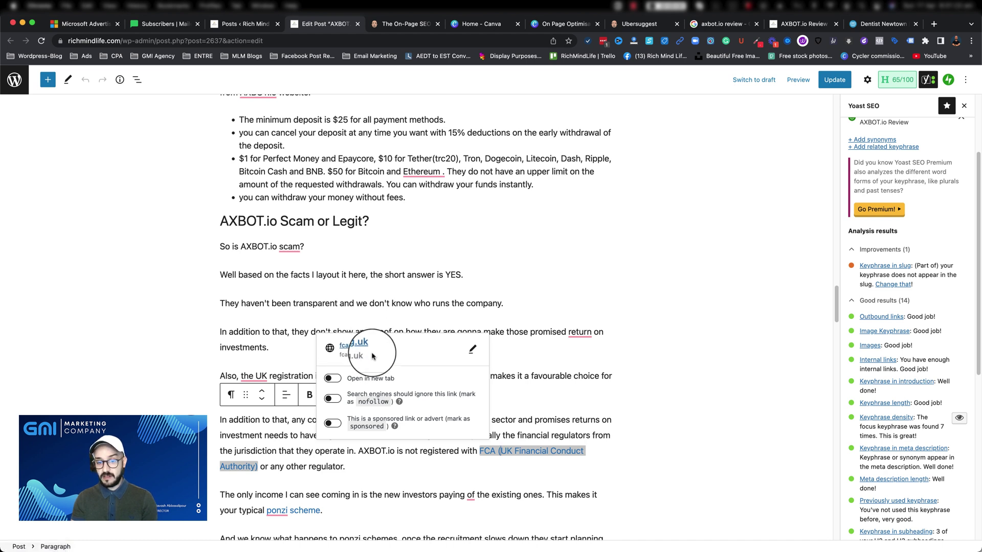
left_click(462, 452)
scroll(357, 450, "down", 2)
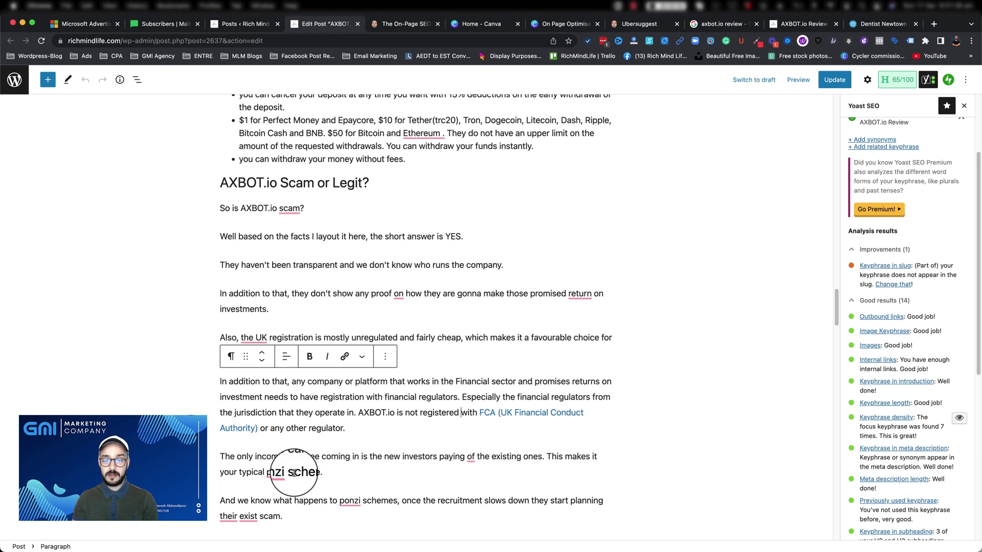
left_click(293, 472)
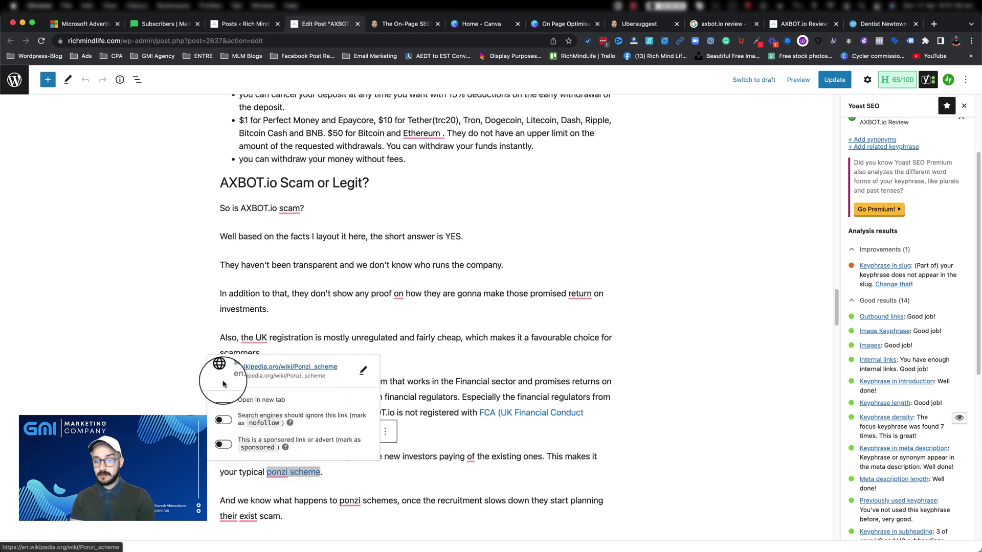
left_click(333, 338)
scroll(225, 439, "down", 1)
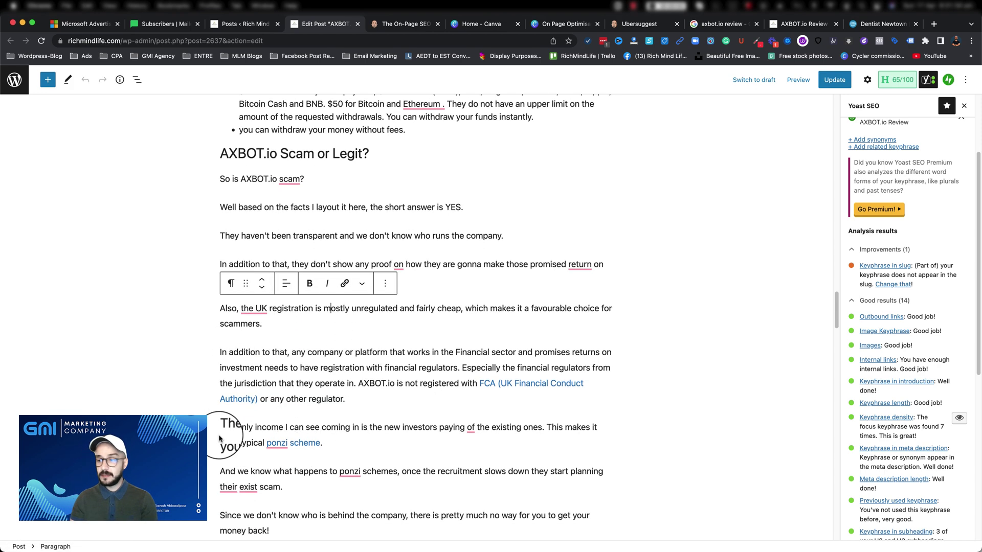
scroll(311, 407, "up", 5)
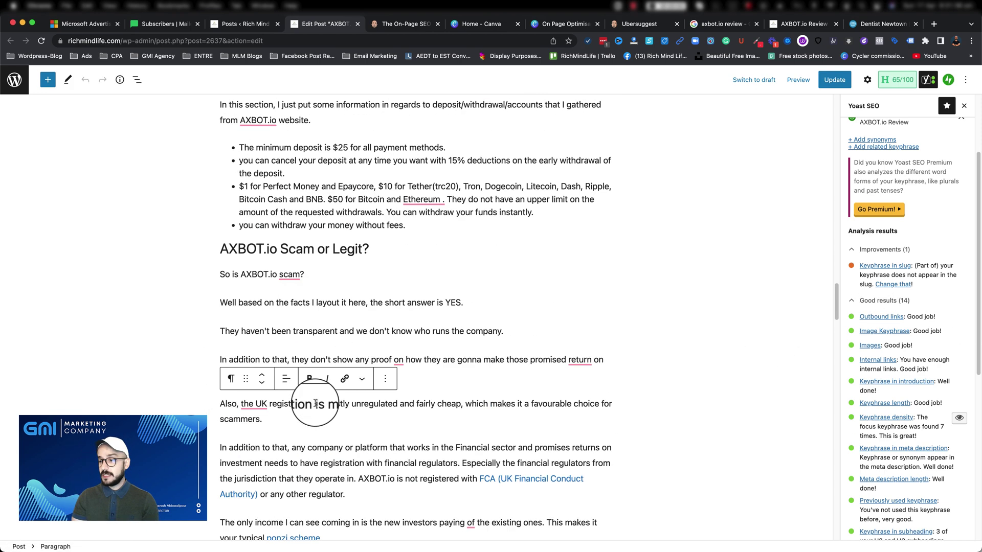
scroll(304, 391, "up", 1)
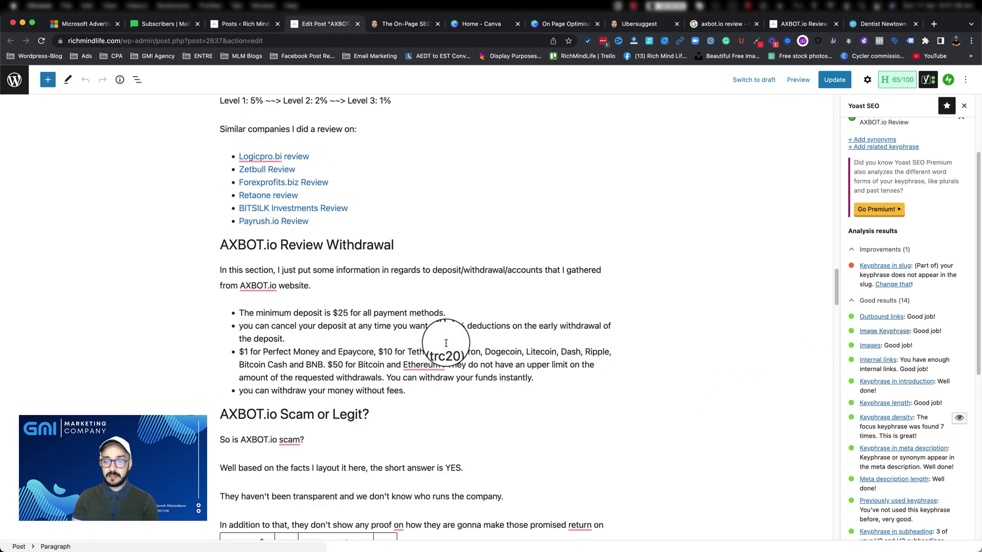
scroll(430, 342, "up", 10)
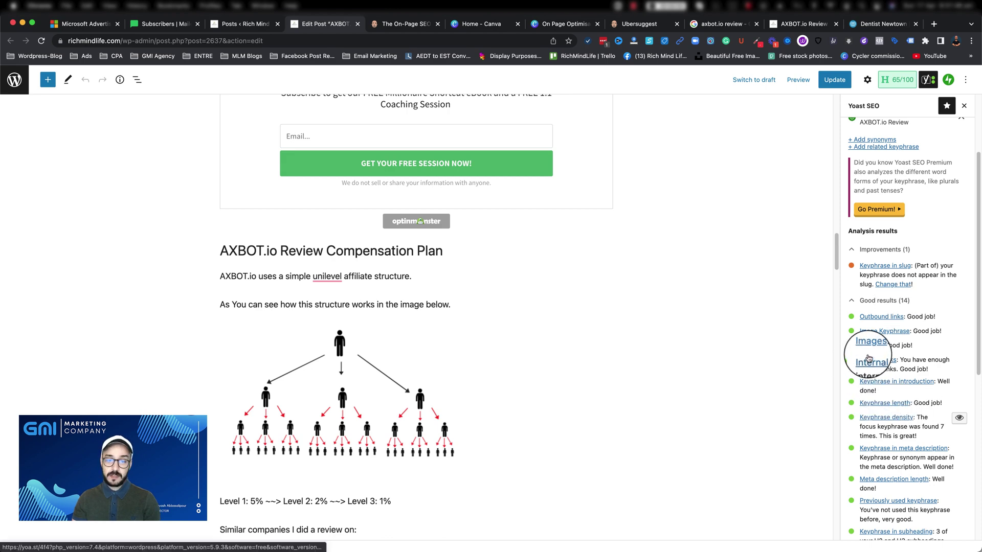
Check the Logicpro spelling suggestion and the URL the Zetbull Review link points to.
scroll(291, 396, "down", 5)
mouse_move(255, 275)
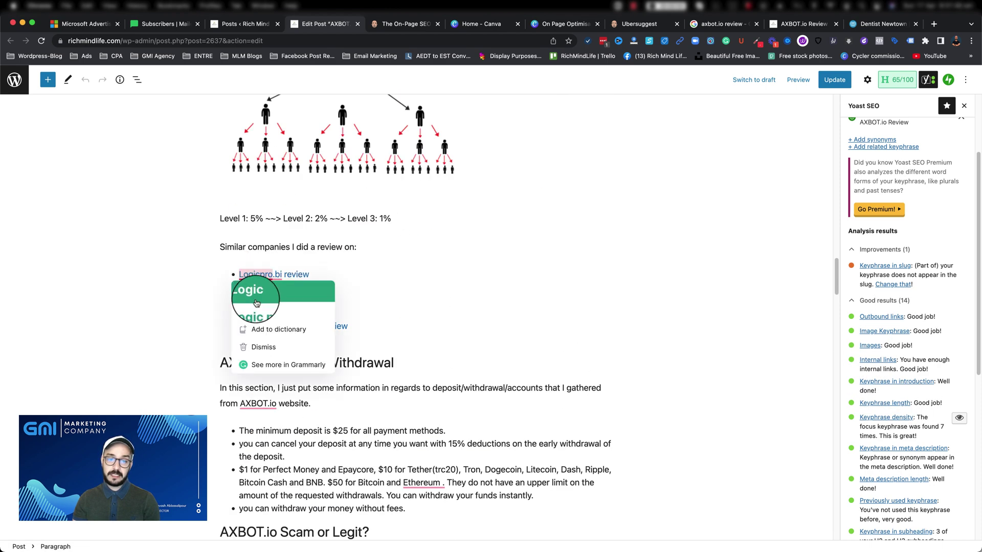
left_click(402, 289)
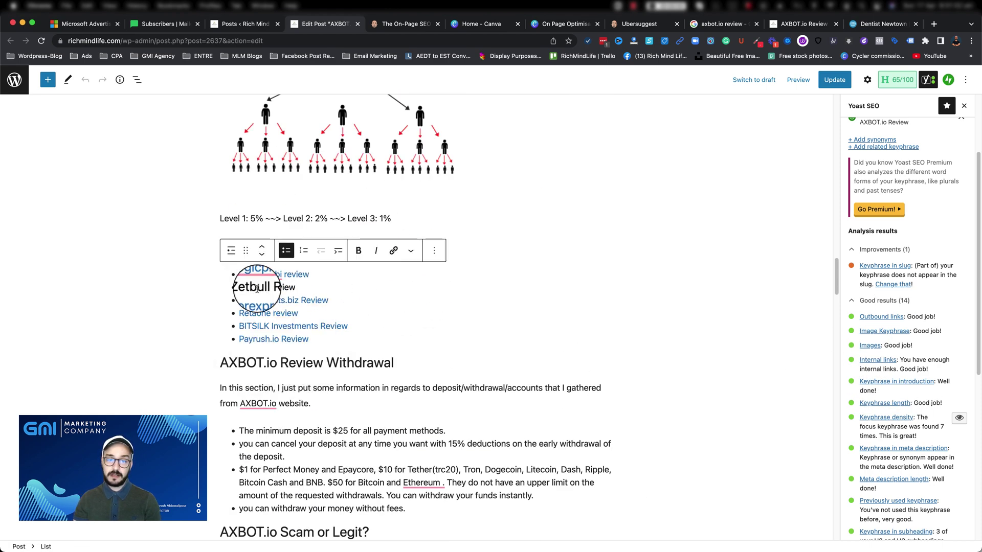
left_click(258, 287)
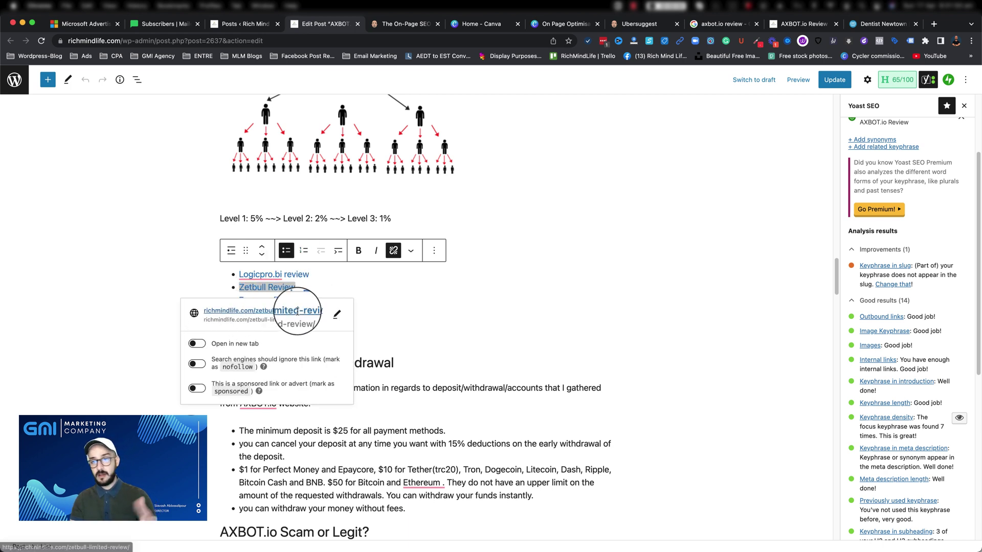
left_click(399, 301)
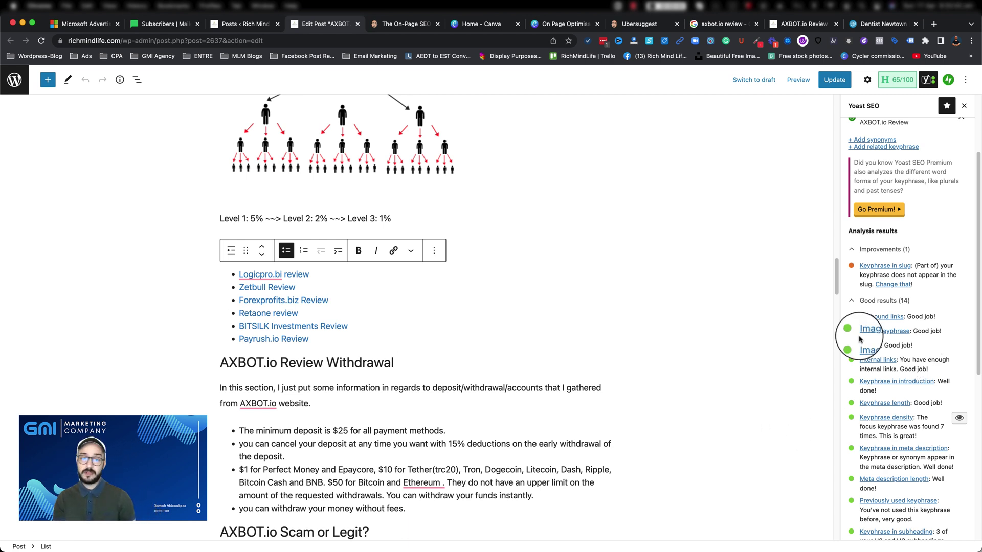
Scroll through the post, then bring up the On Page Optimisation presentation in Canva.
scroll(602, 351, "up", 20)
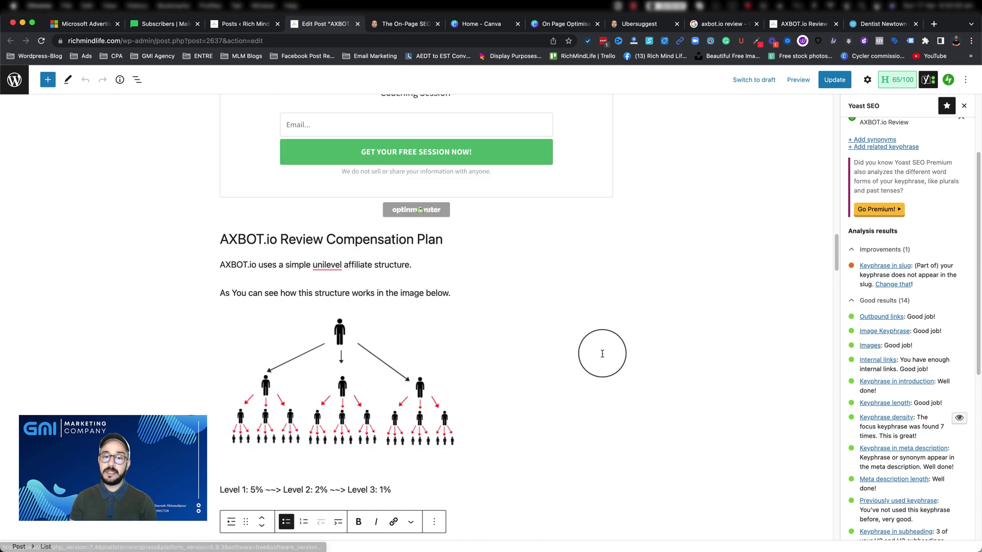
scroll(521, 210, "up", 8)
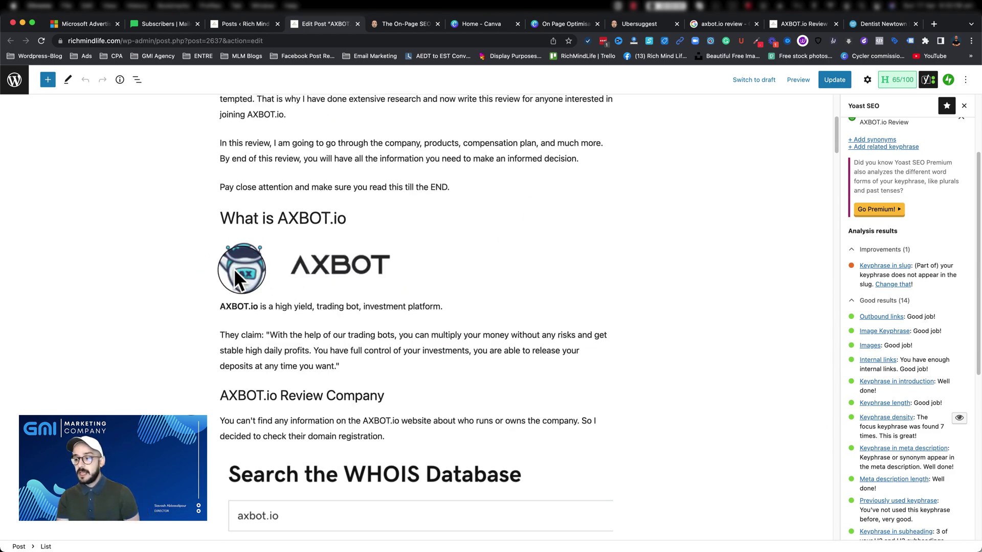
scroll(839, 417, "down", 1)
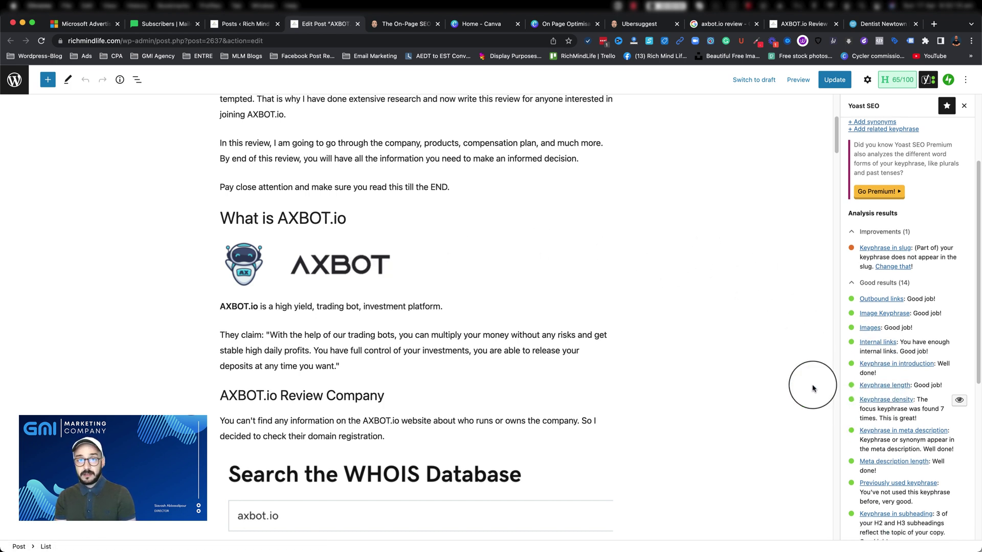
scroll(602, 272, "down", 1)
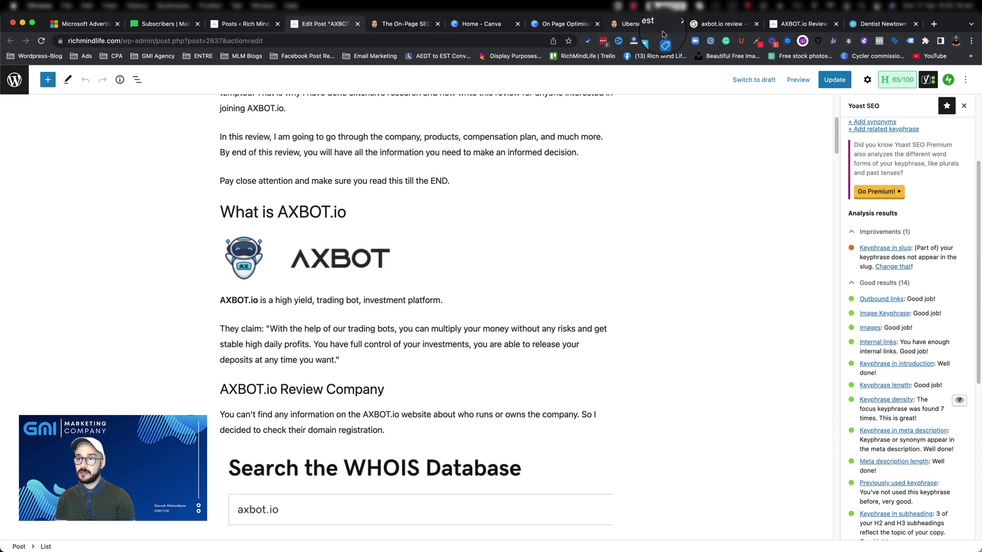
left_click(558, 25)
Close the app switcher and select the five-topic table of contents text on slide 2.
key("super+Tab")
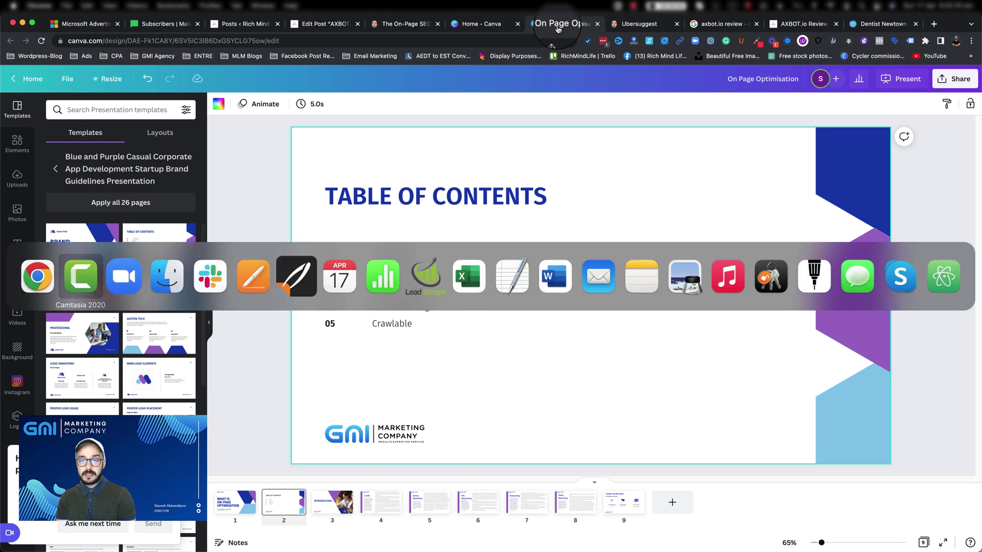
key("super+shift+Tab")
left_click(386, 311)
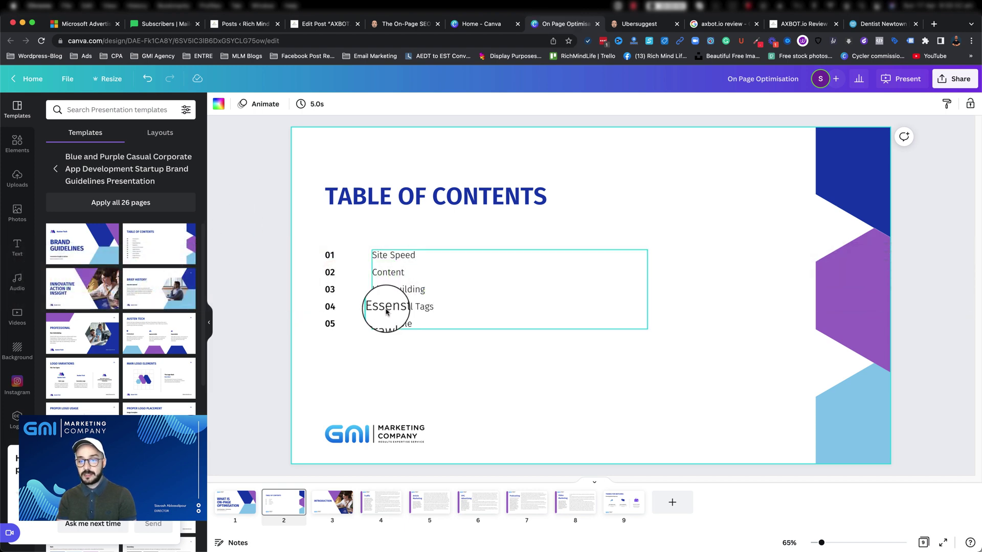
left_click(386, 312)
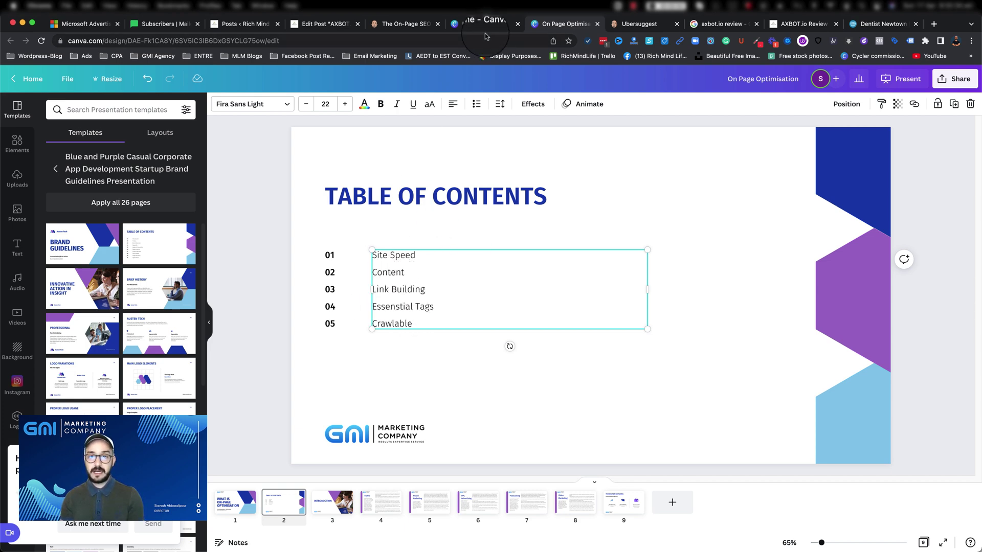
Back in the post editor, highlight the title and its AXBOT.io keyphrase.
left_click(322, 24)
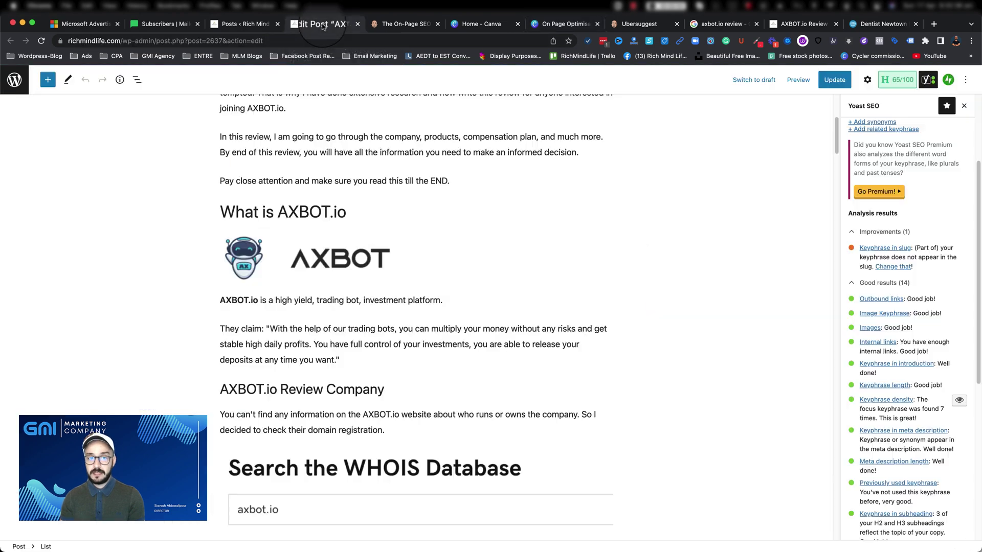
scroll(404, 347, "up", 5)
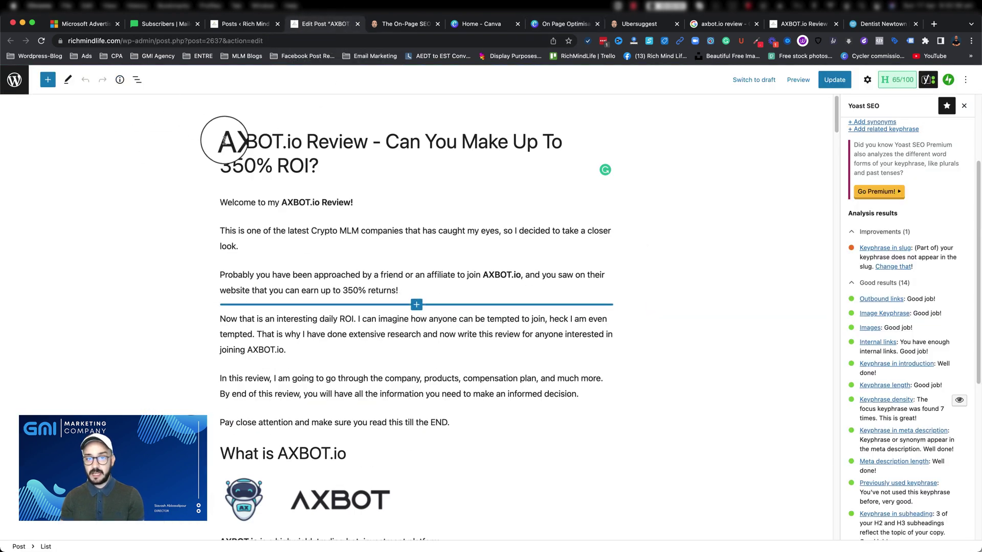
left_click_drag(221, 142, 317, 164)
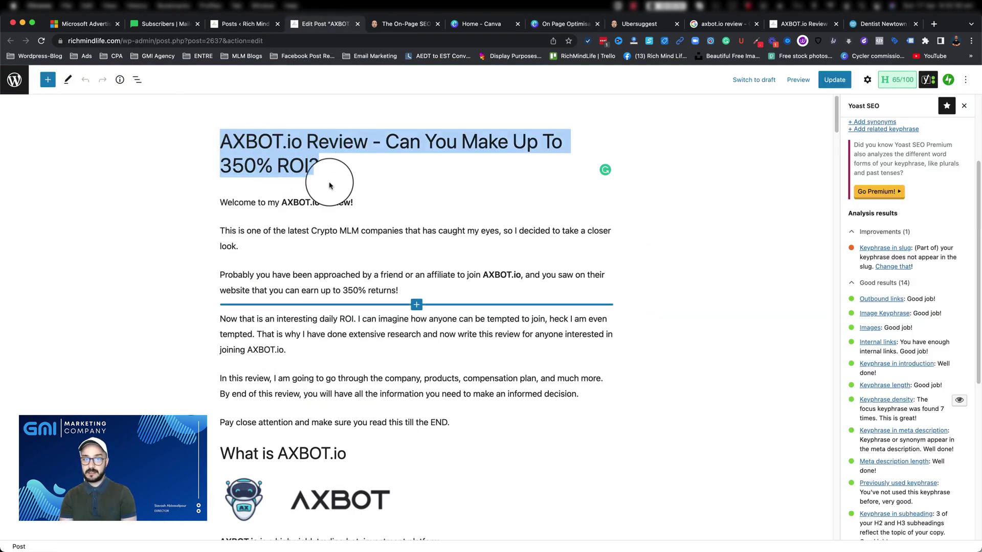
left_click(289, 145)
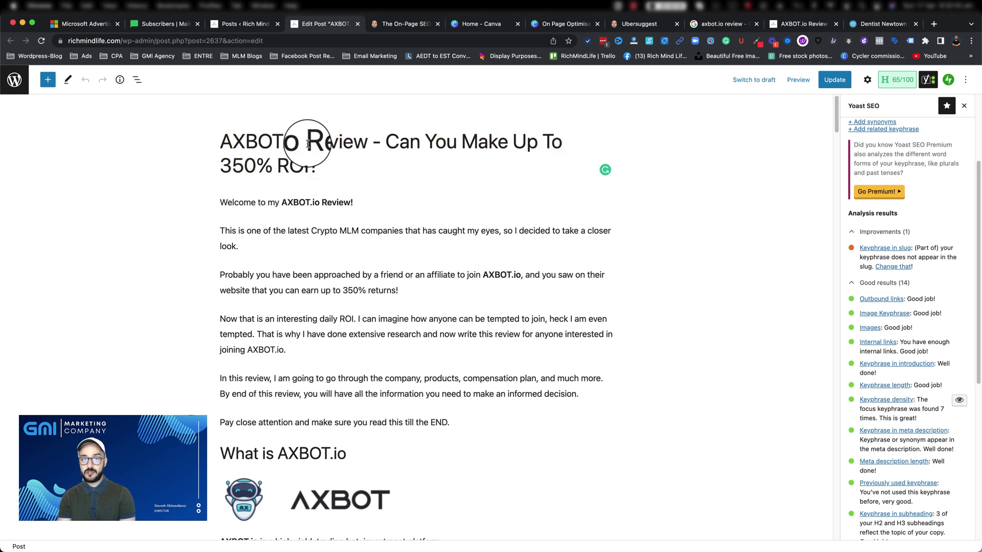
left_click_drag(312, 142, 226, 140)
left_click(325, 139)
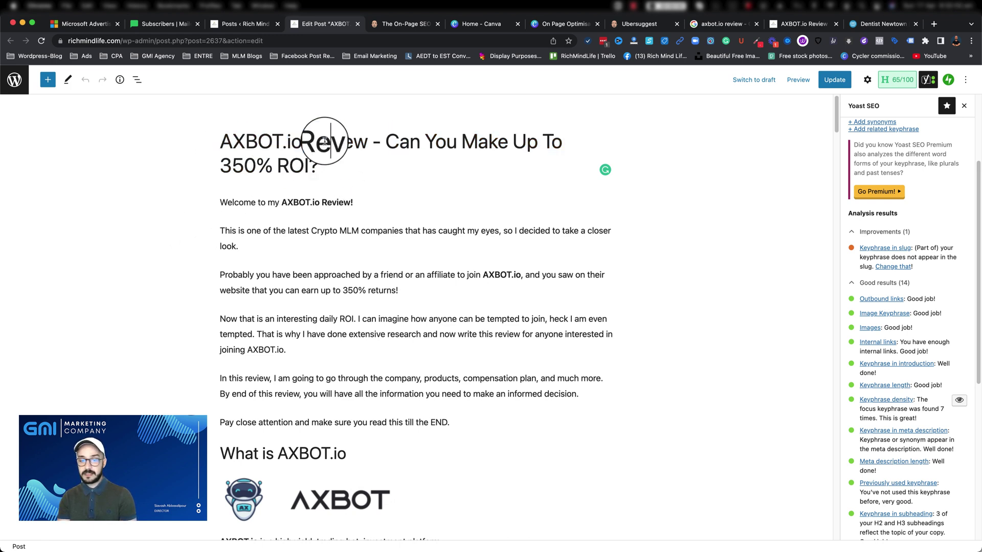
triple_click(281, 139)
Scroll down to Yoast's Google preview with the SEO title, slug and meta description.
scroll(358, 255, "down", 20)
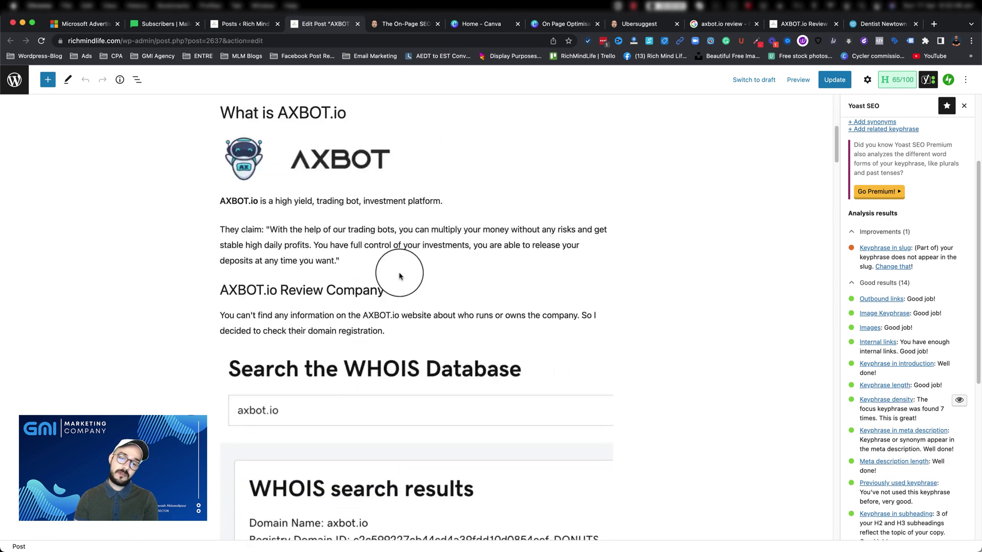
scroll(400, 289, "down", 20)
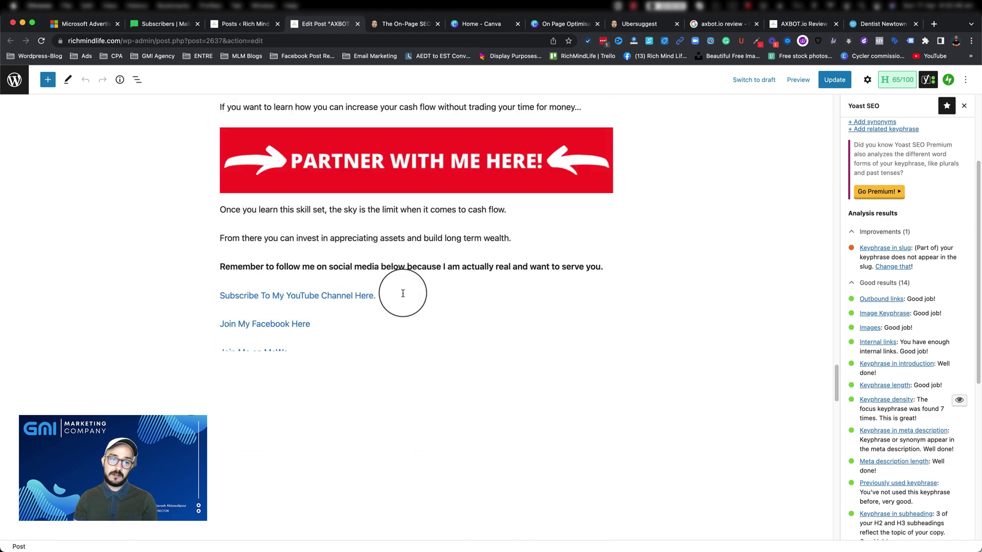
scroll(402, 294, "up", 3)
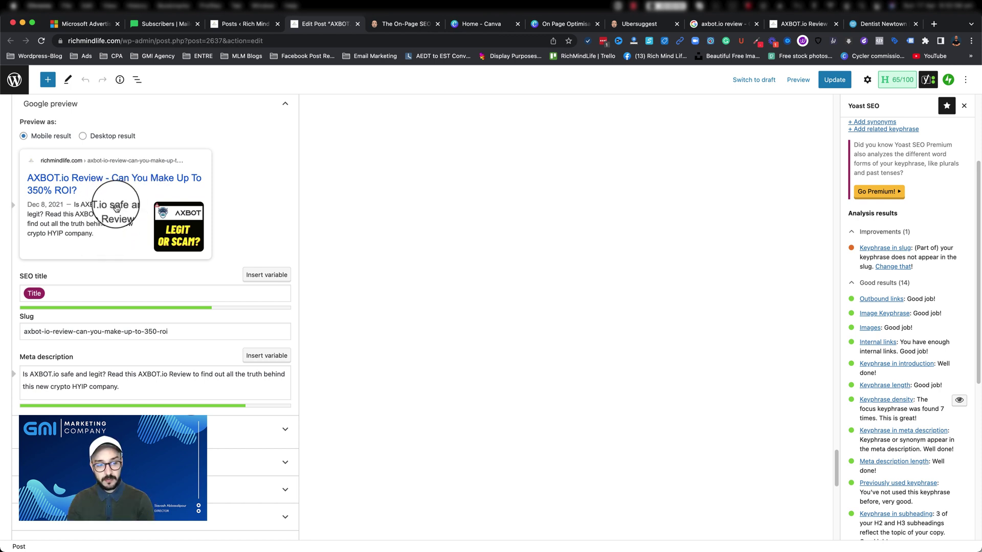
left_click(65, 372)
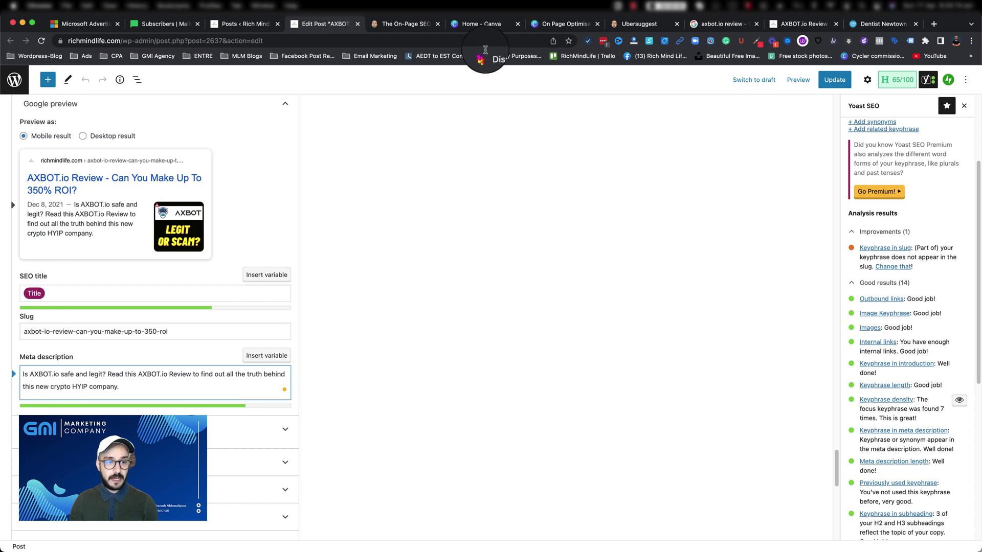
left_click(39, 374)
key("shift+super+Down")
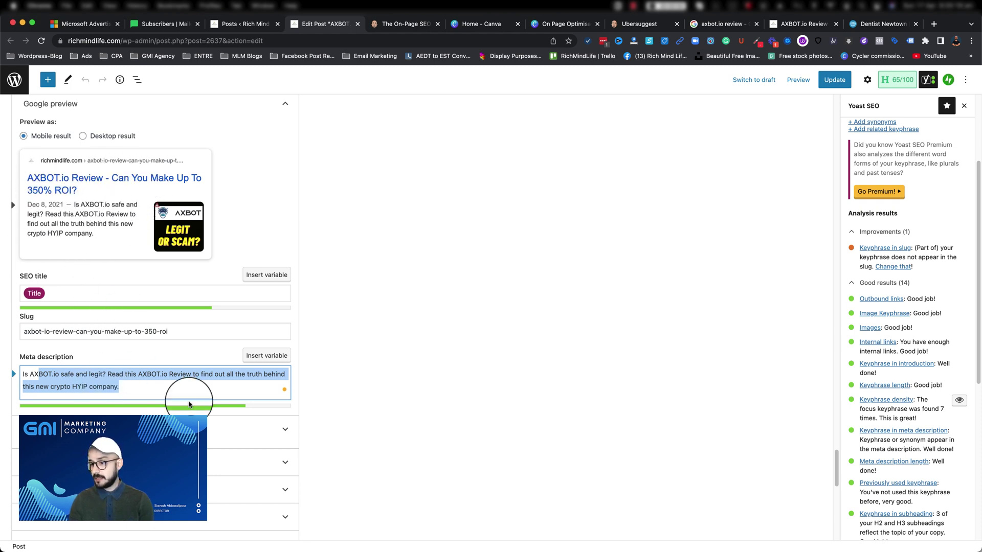
scroll(897, 369, "down", 2)
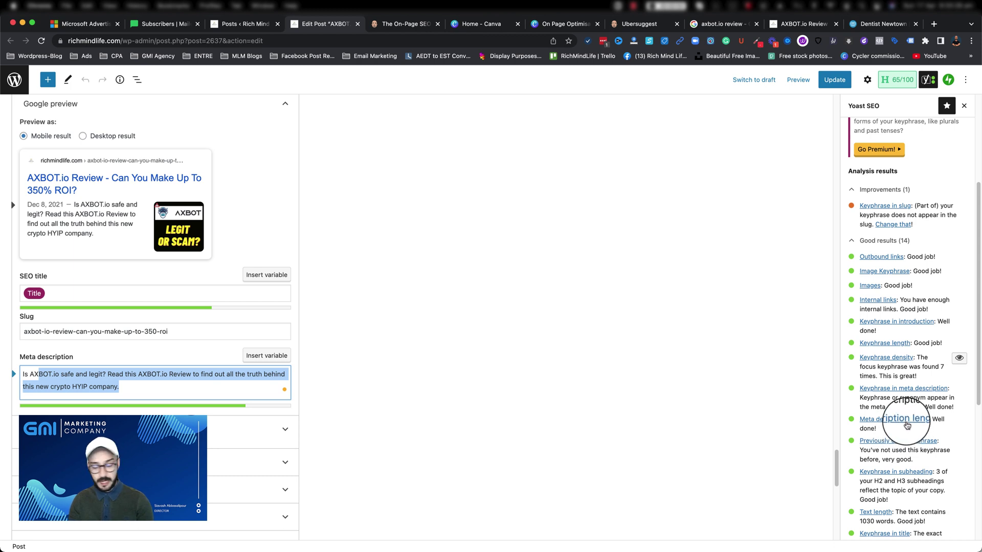
scroll(906, 425, "down", 3)
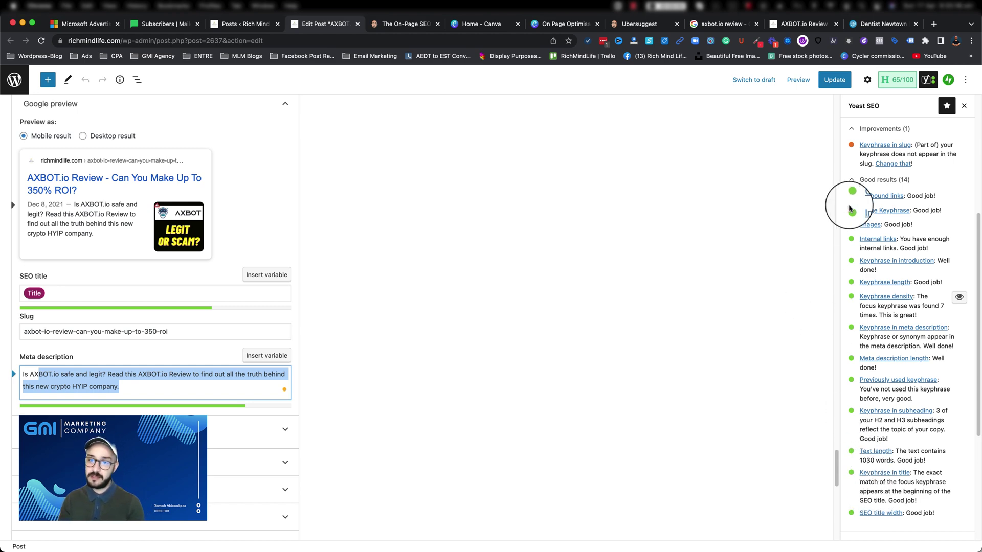
Scroll the post body back up to the title, then switch to the Canva On Page Optimisation deck.
scroll(398, 235, "up", 15)
scroll(464, 377, "up", 15)
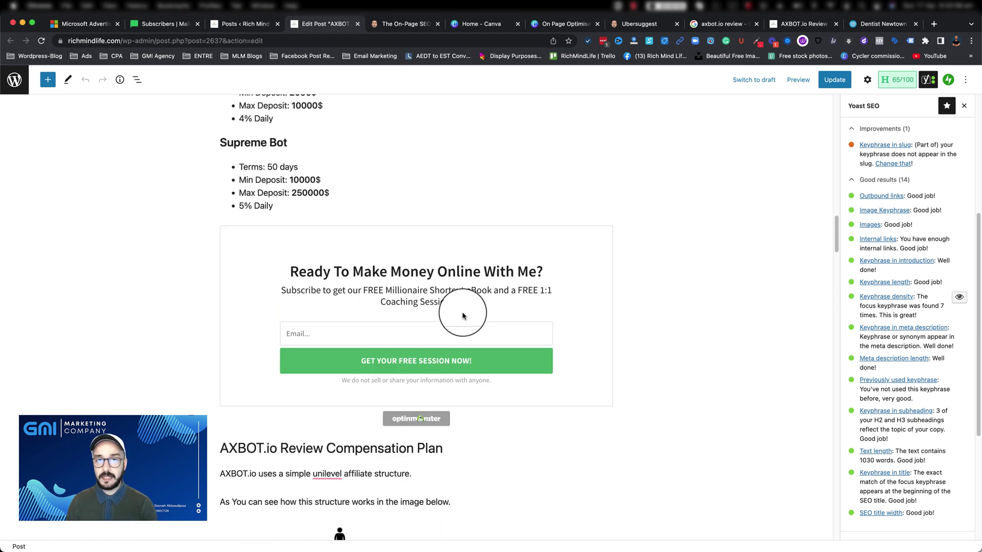
scroll(470, 287, "up", 5)
scroll(454, 261, "up", 5)
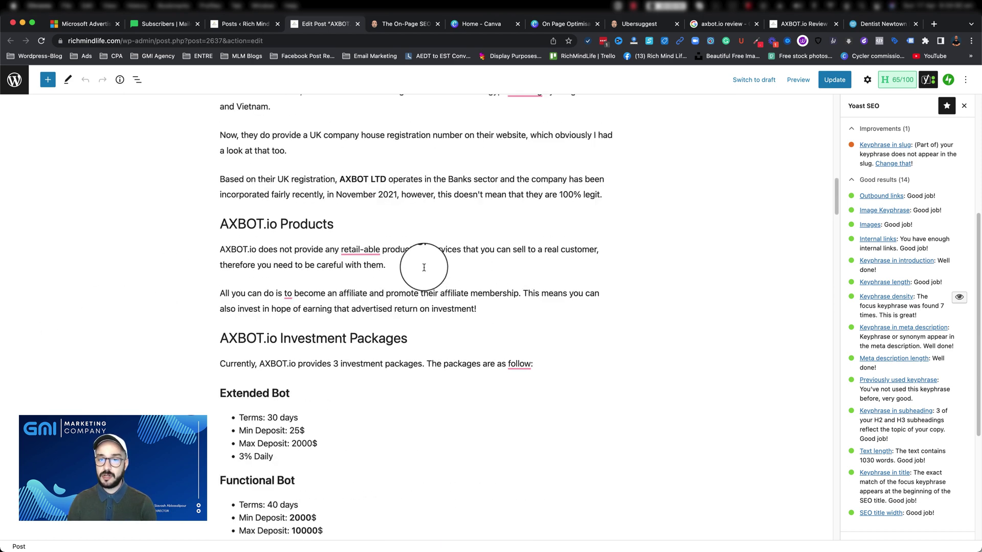
scroll(424, 267, "up", 20)
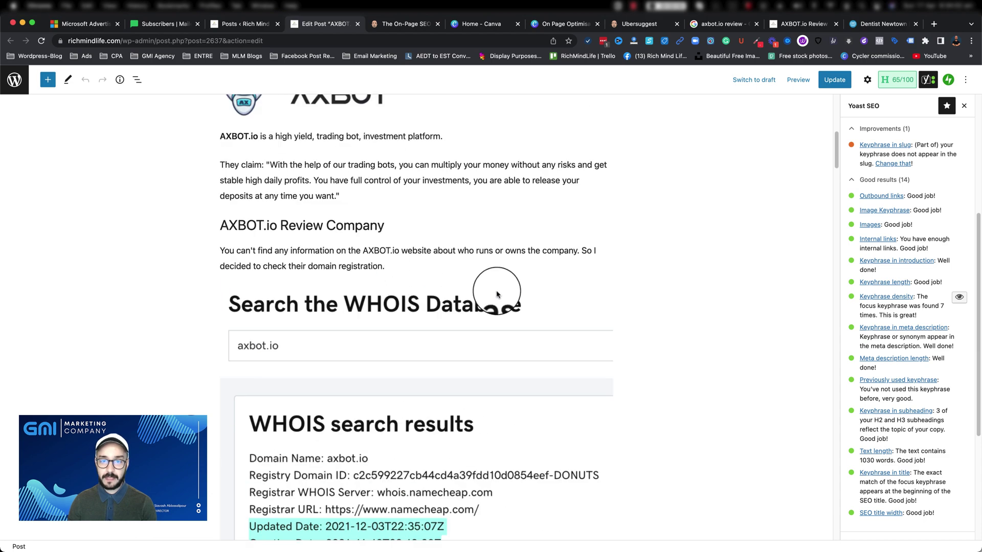
scroll(436, 230, "up", 3)
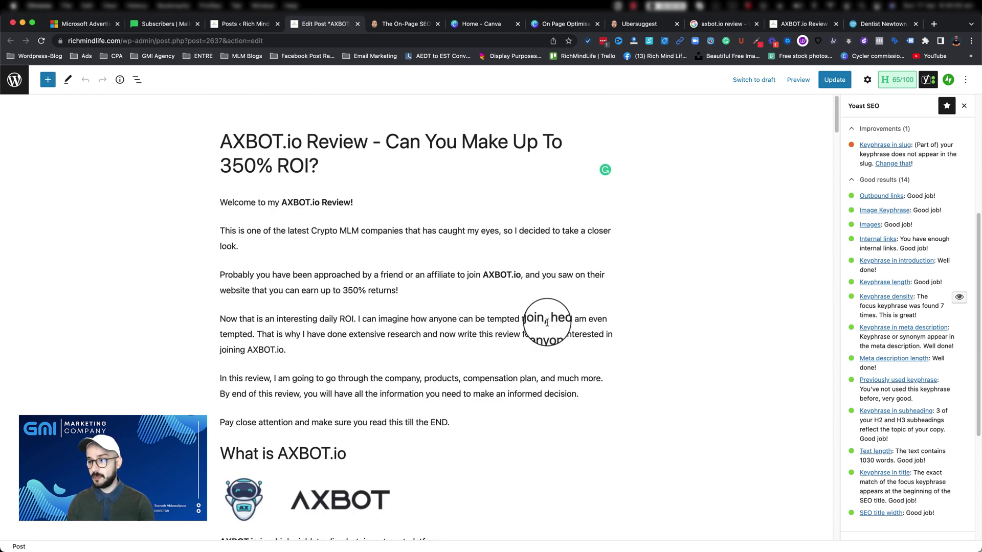
scroll(613, 258, "down", 12)
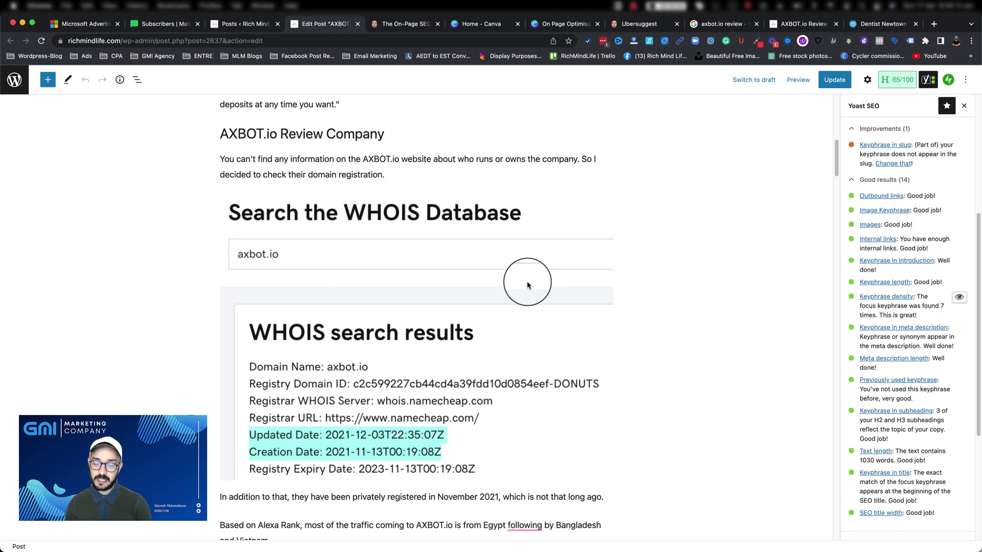
scroll(527, 285, "up", 10)
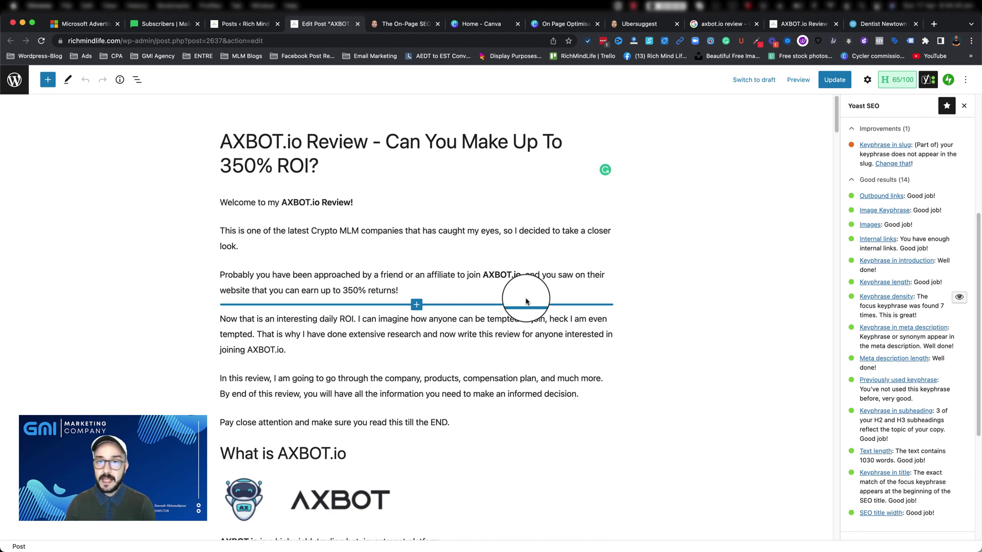
left_click(578, 25)
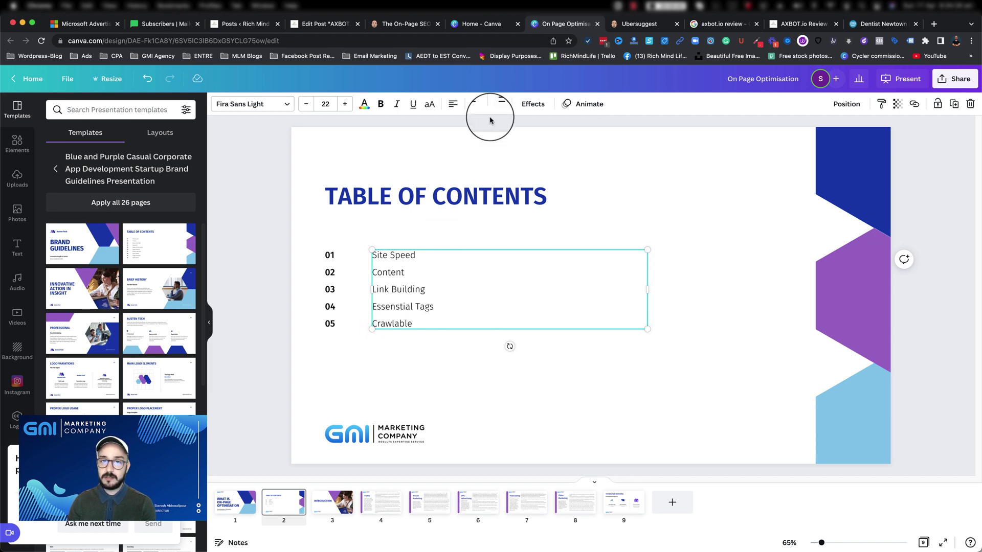
Switch to the 'Edit Post AXBOT' tab to show the WordPress editor again.
left_click(332, 25)
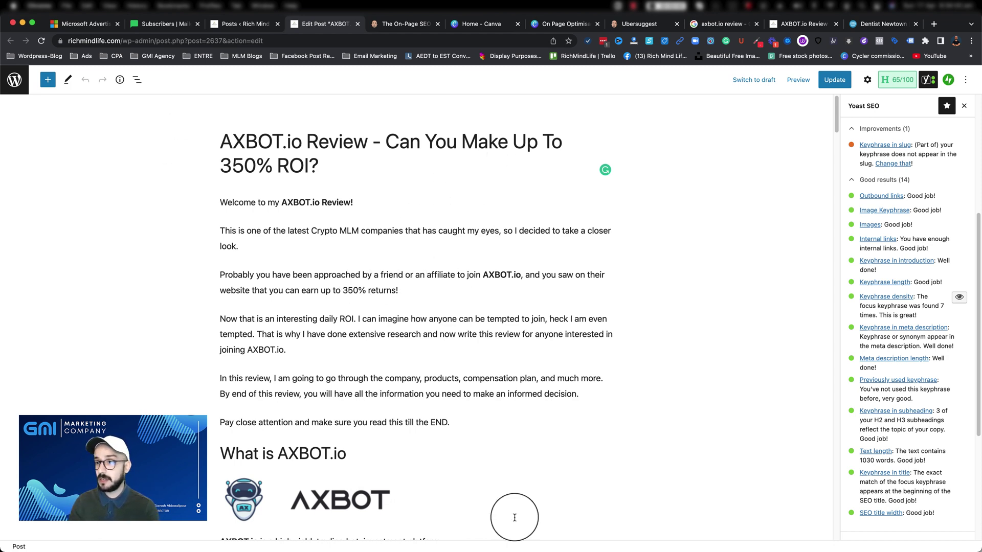
Open the live AXBOT.io Review post, close the OptinMonster signup popup, and select its URL.
left_click(804, 24)
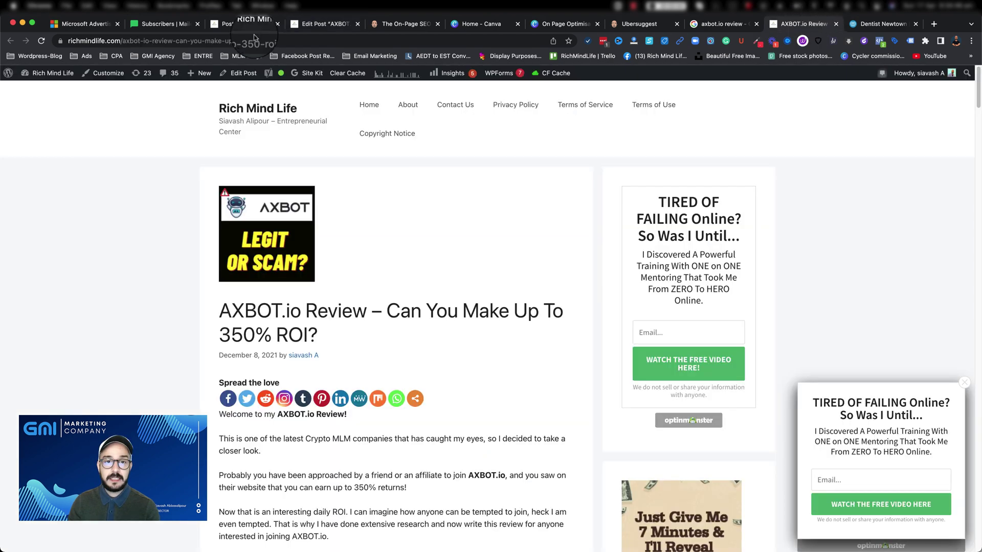
left_click(283, 37)
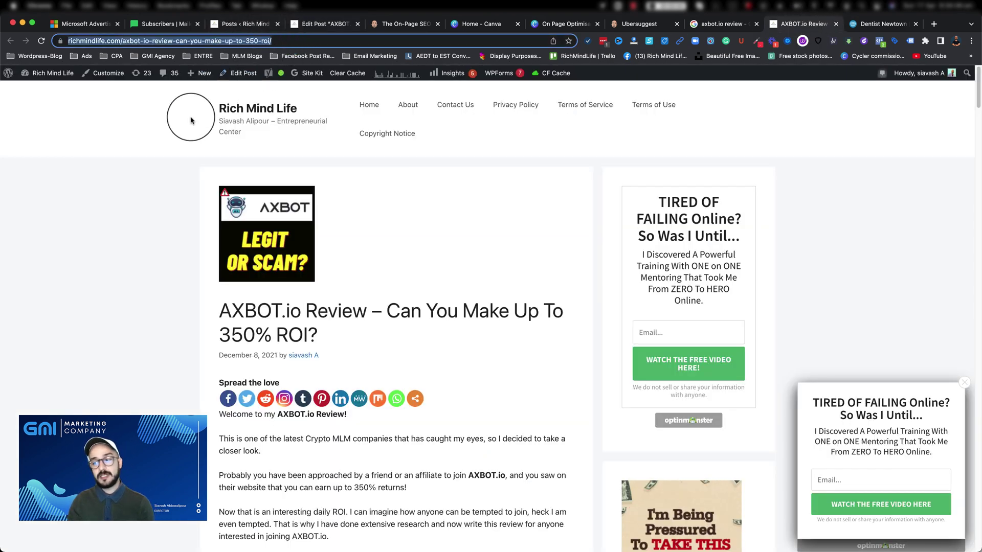
left_click(155, 199)
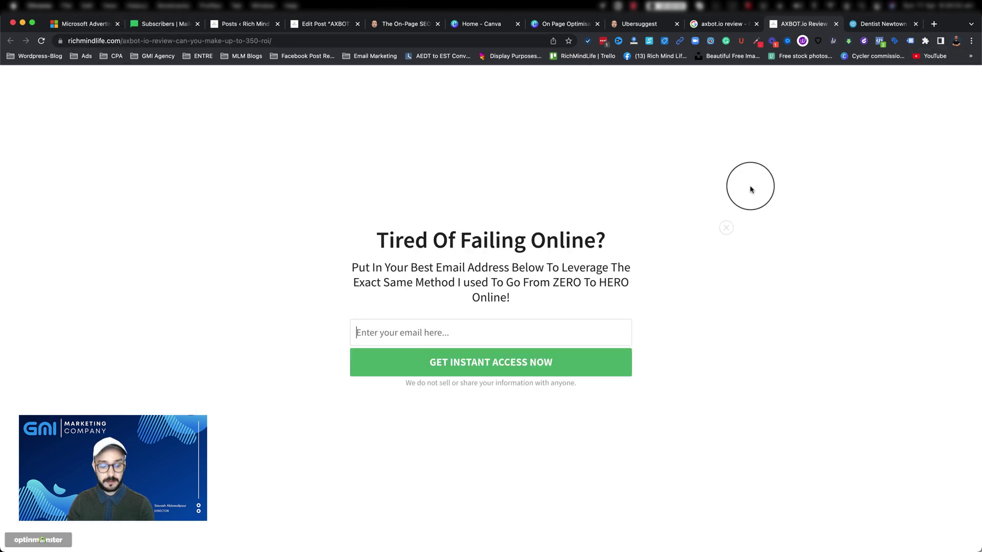
left_click(612, 169)
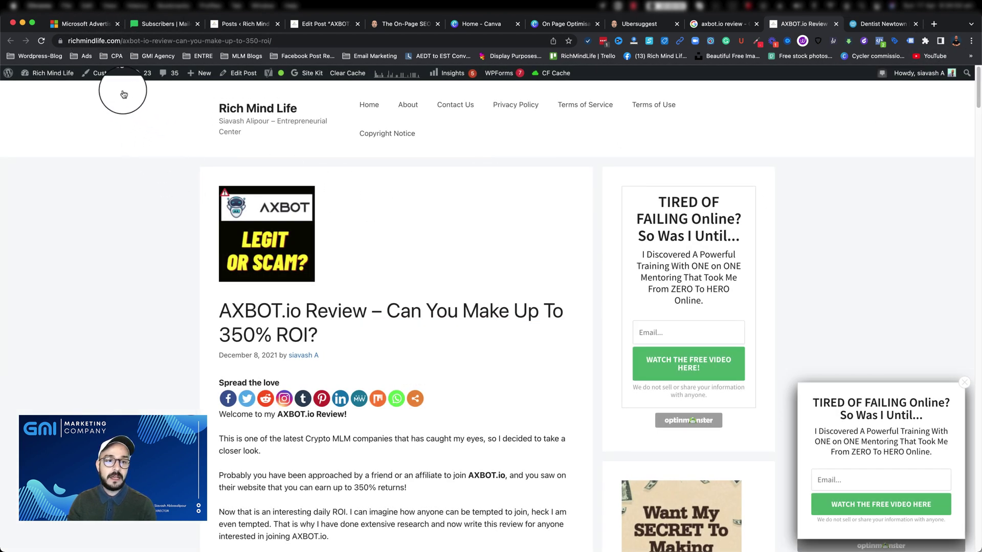
left_click(129, 41)
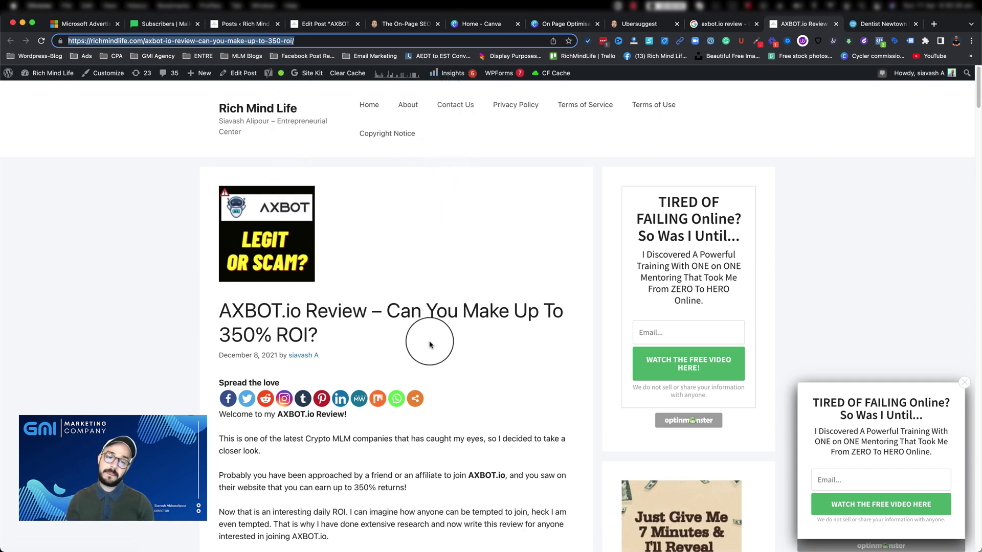
scroll(422, 330, "down", 1)
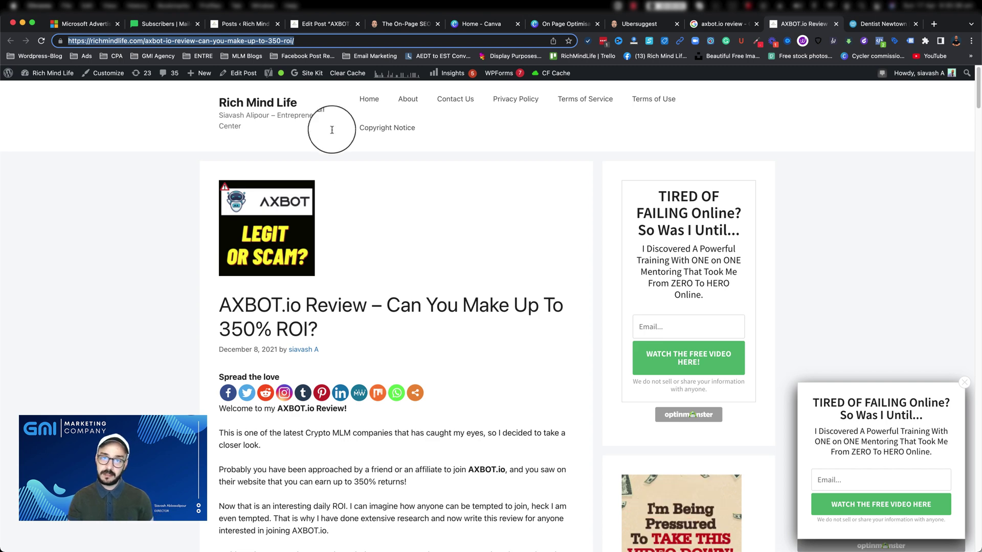
Switch to the Edit Post tab and scroll the editor back to the post title.
left_click(325, 24)
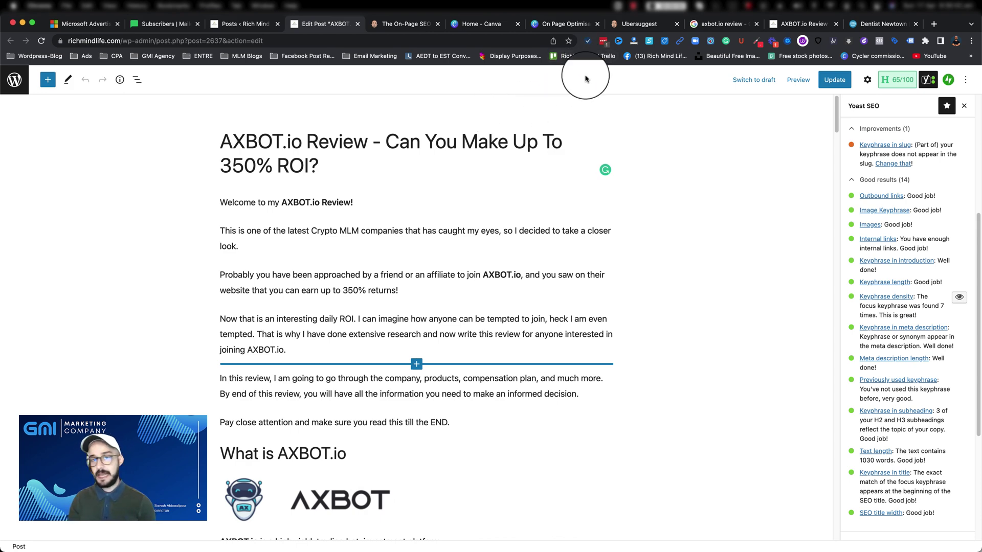
scroll(465, 243, "down", 7)
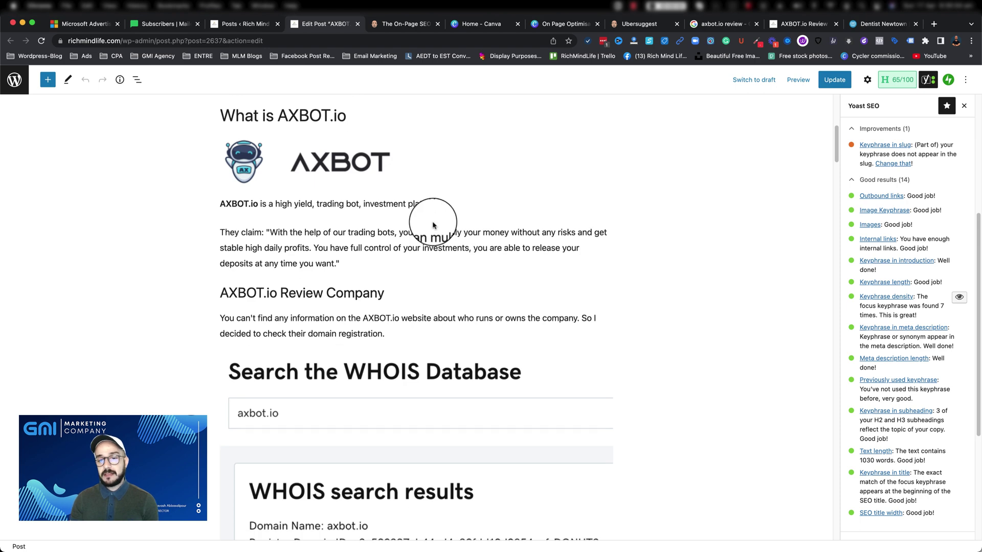
scroll(460, 225, "up", 5)
scroll(471, 229, "up", 2)
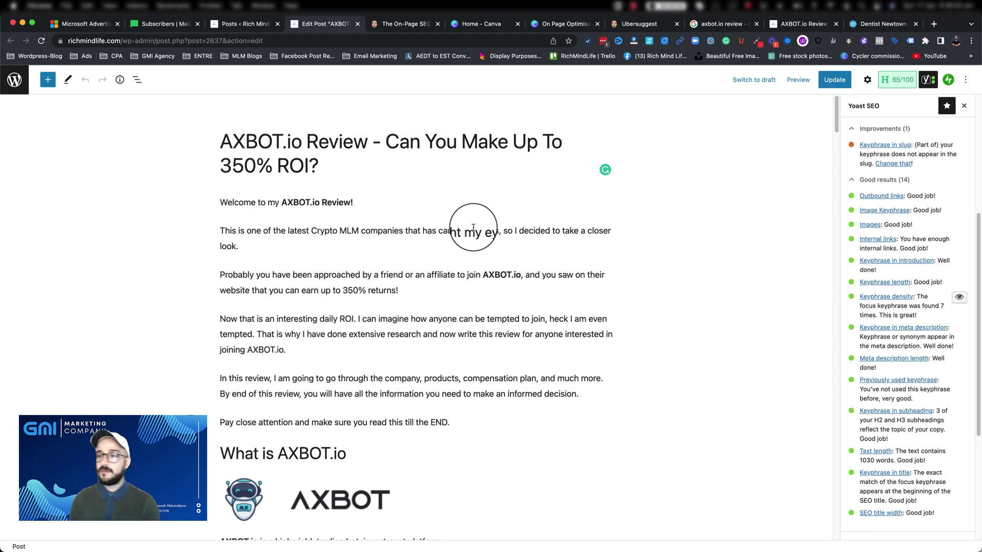
In the 'axbot.io review' results, open the AXBot.io Review video from the Videos section.
left_click(724, 25)
scroll(280, 289, "down", 6)
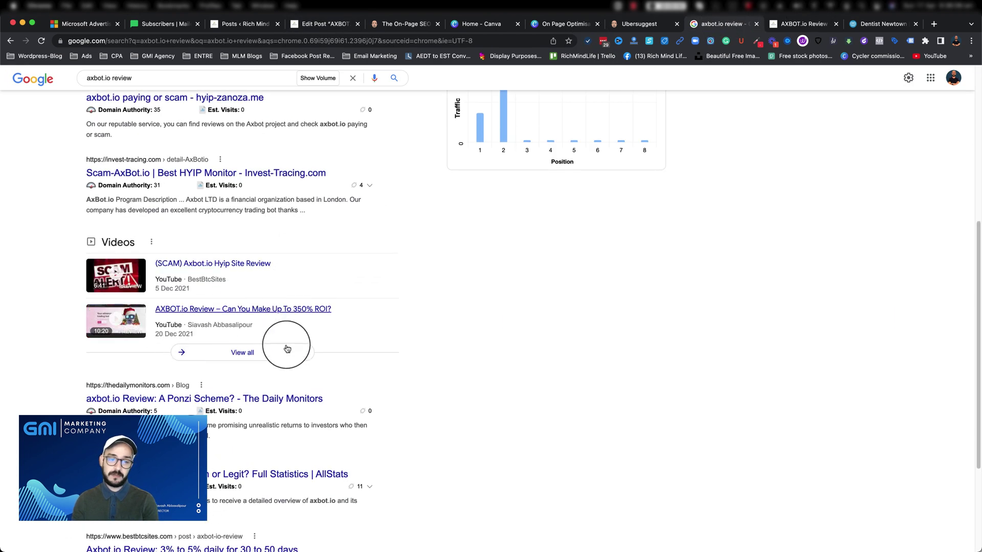
left_click(195, 310)
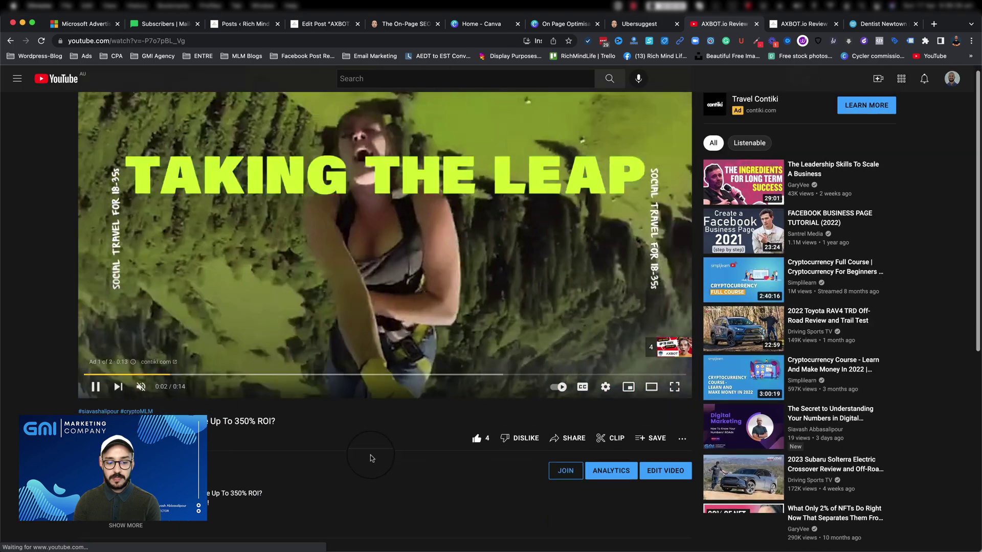
scroll(372, 455, "down", 3)
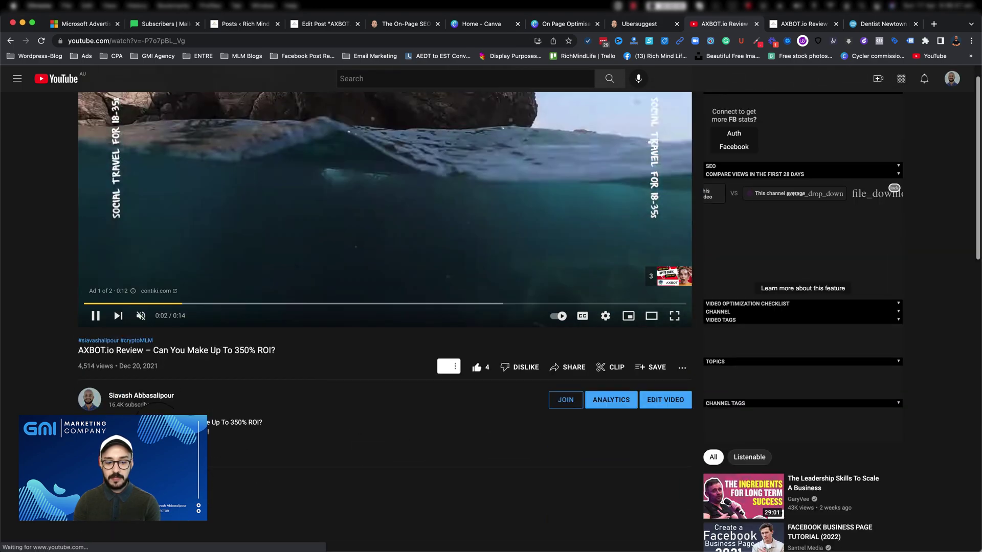
scroll(372, 322, "down", 5)
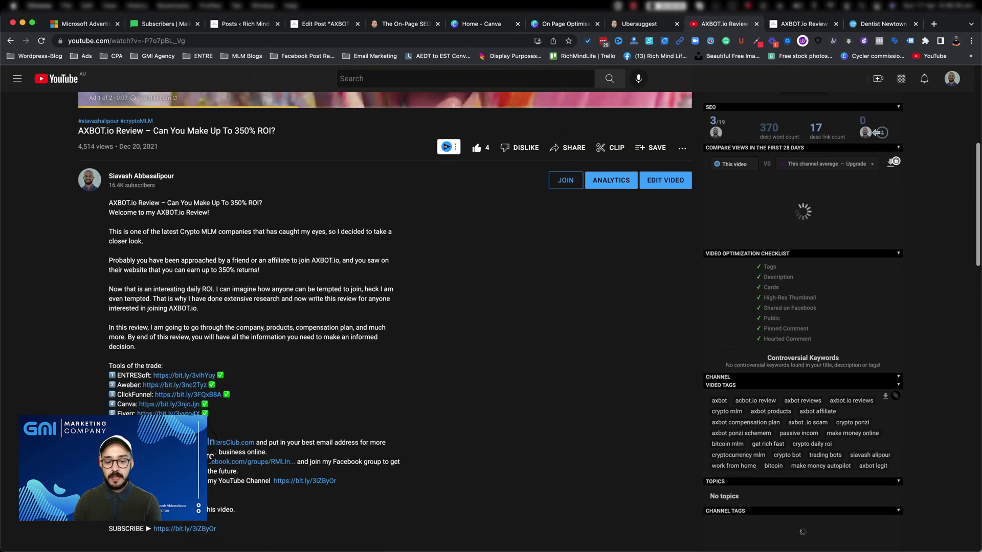
scroll(184, 276, "down", 7)
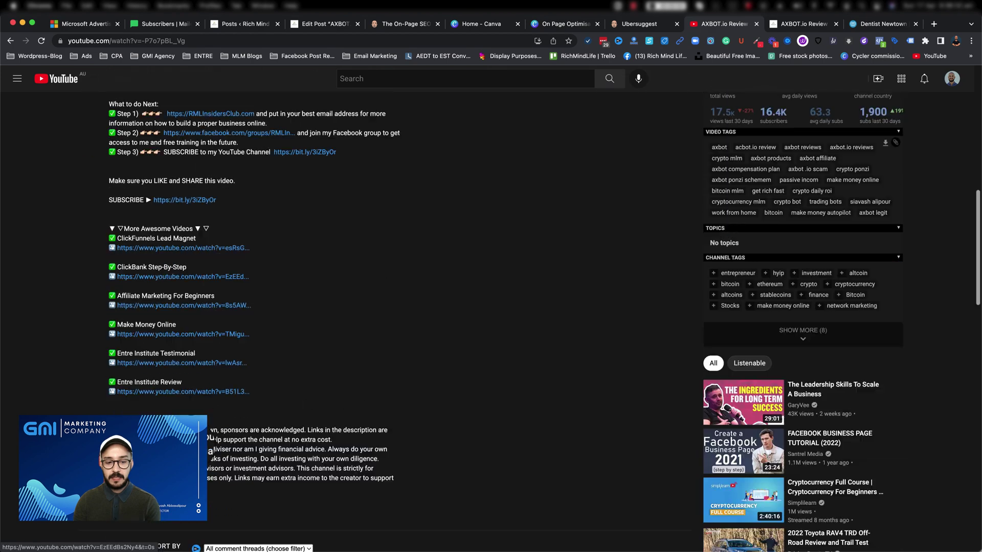
scroll(211, 444, "up", 6)
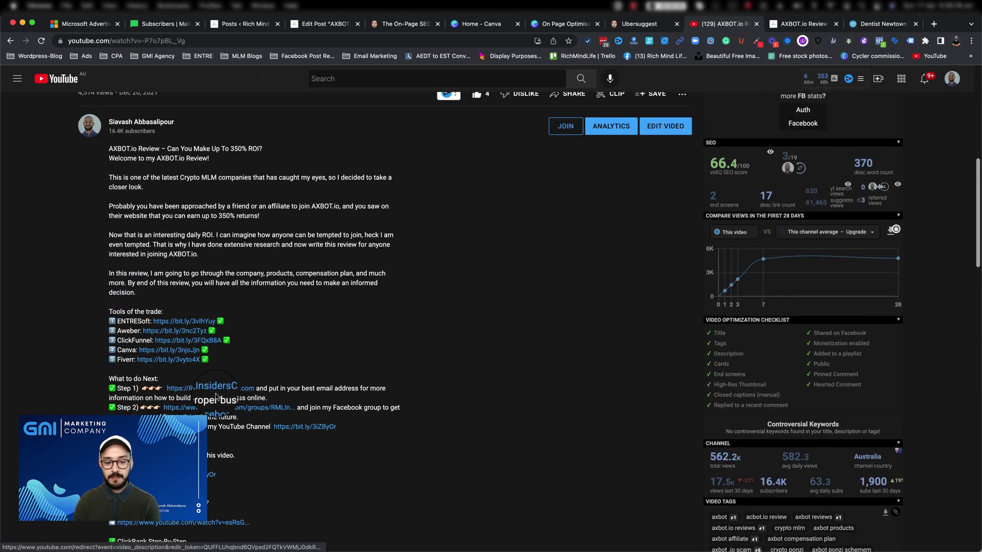
scroll(217, 397, "down", 5)
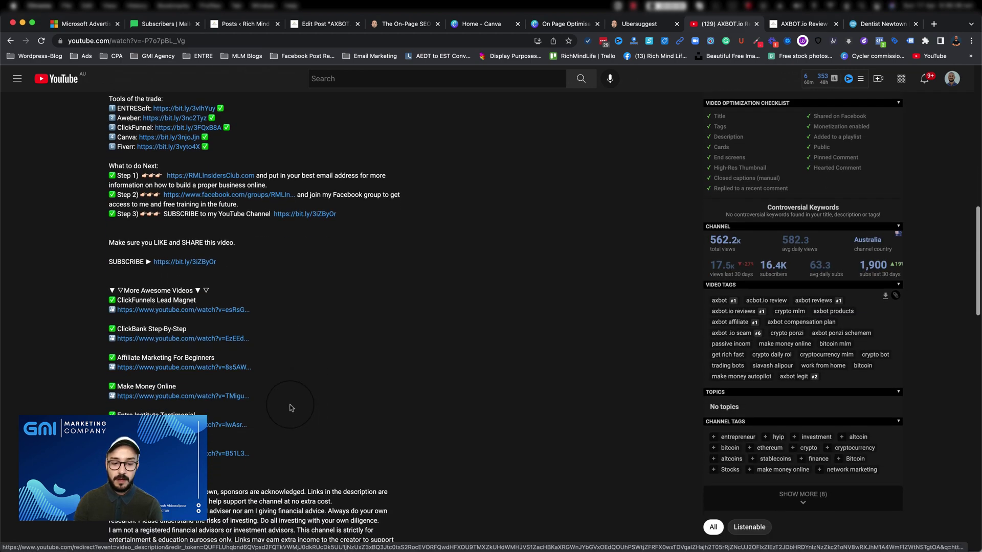
scroll(290, 407, "down", 1)
scroll(292, 404, "down", 5)
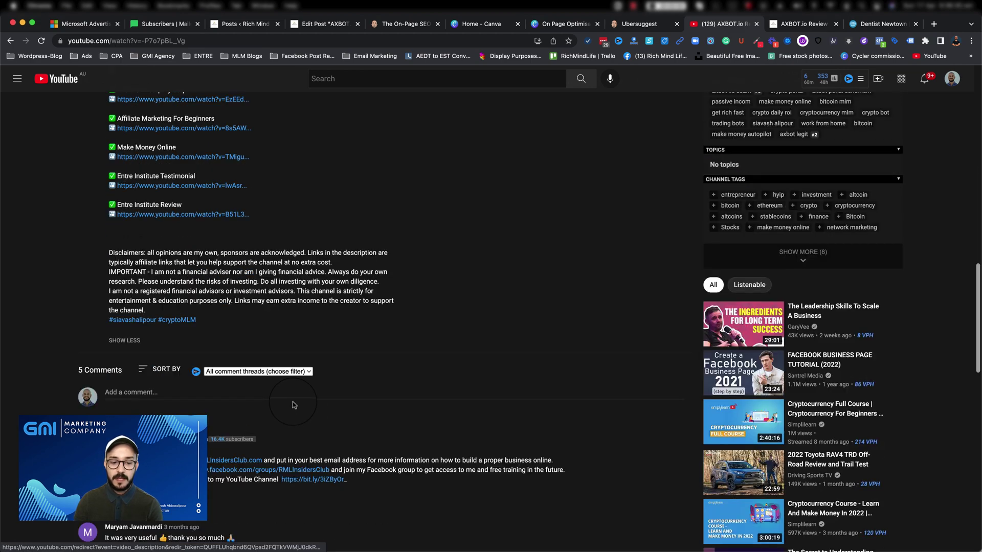
scroll(292, 401, "up", 12)
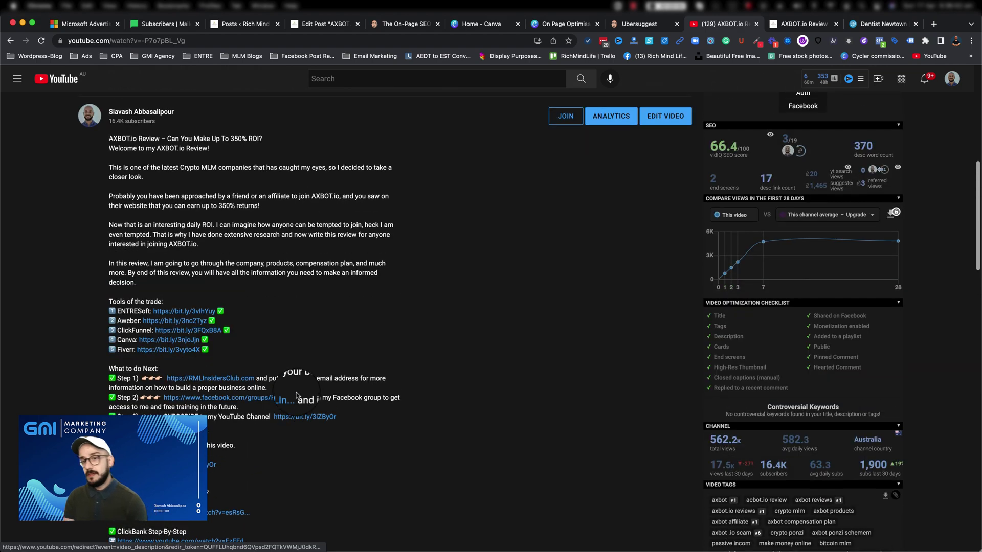
scroll(285, 381, "up", 4)
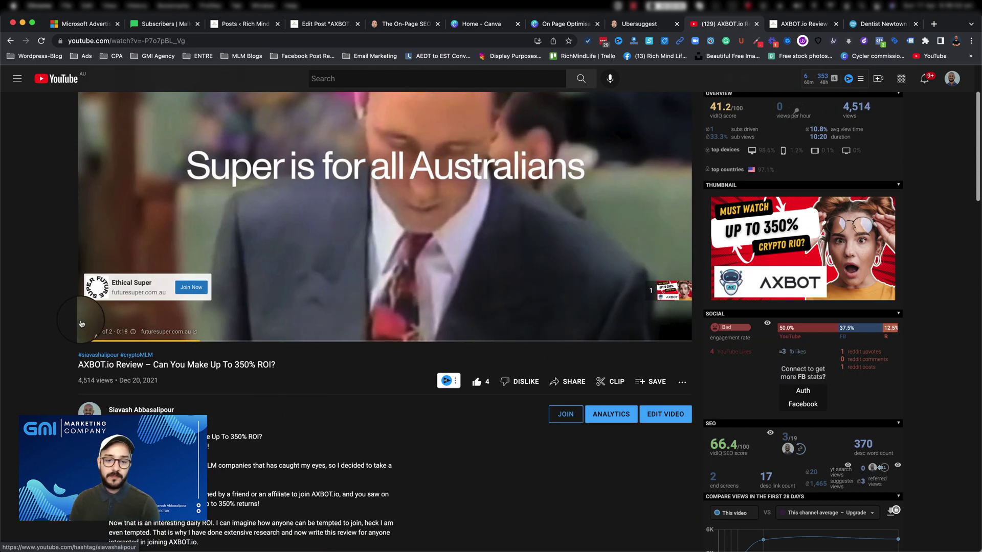
Switch to the 'Edit Post AXBOT' tab, where Yoast shows 1 improvement and 14 good results.
left_click(322, 31)
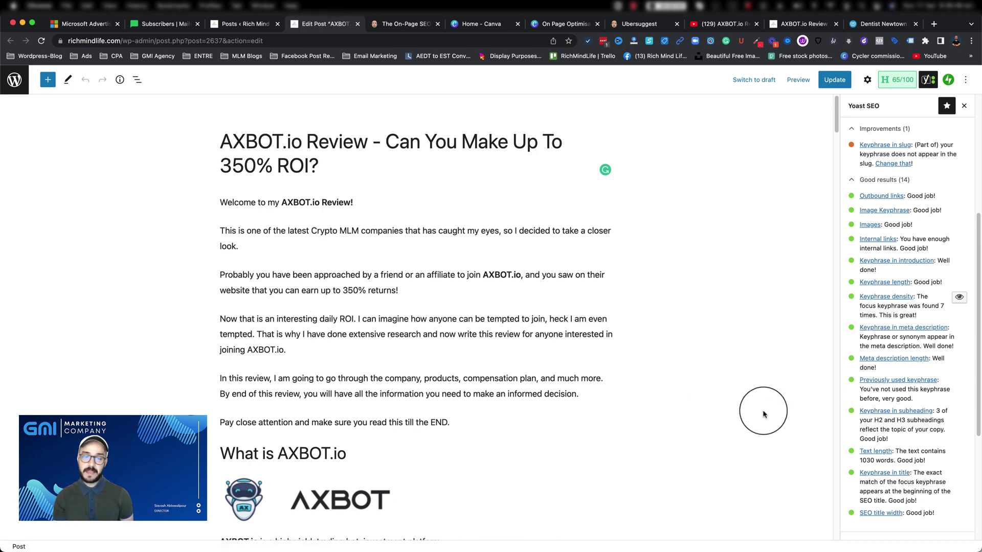
scroll(474, 399, "down", 5)
scroll(465, 391, "up", 5)
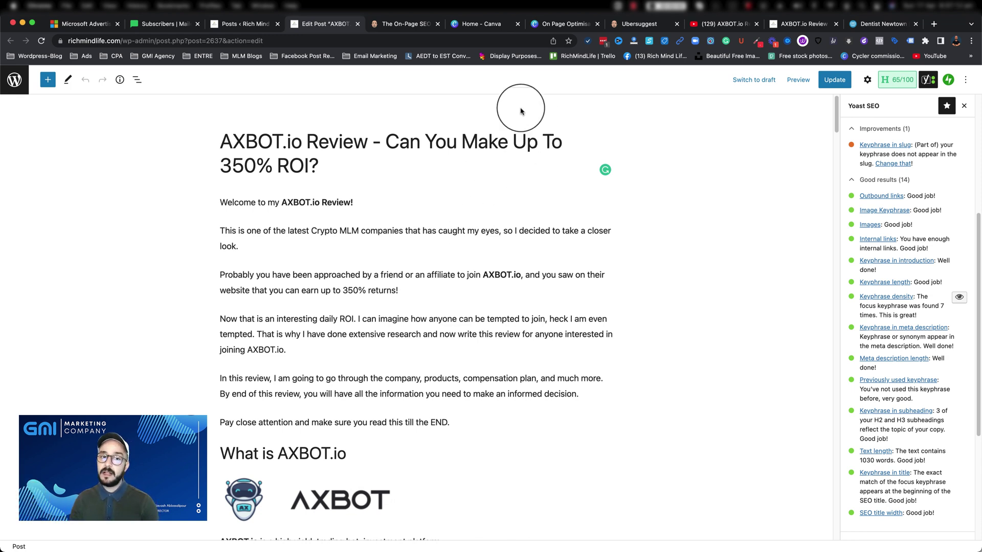
View the live post and YouTube video, then scroll Google's 'axbot.io review' results to check their rankings.
left_click(800, 24)
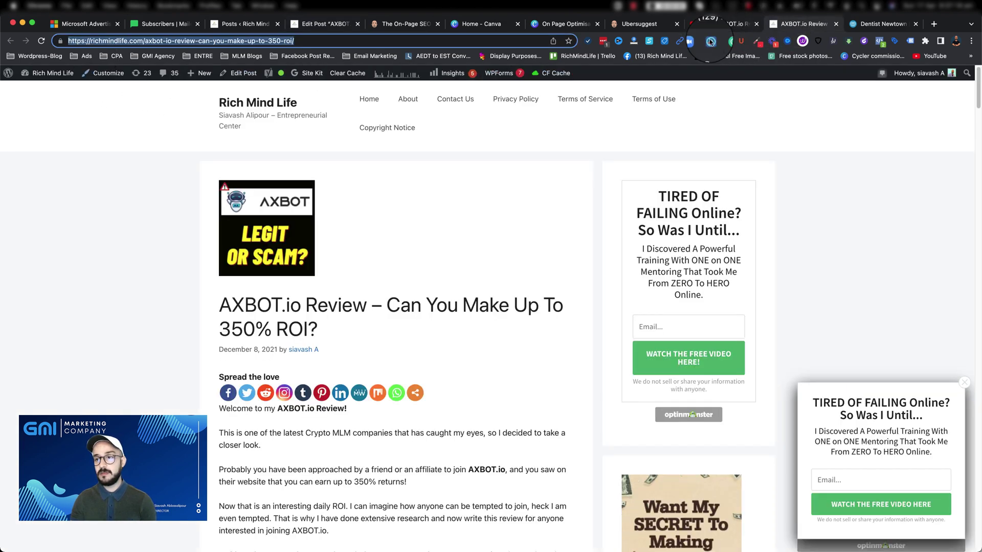
left_click(721, 24)
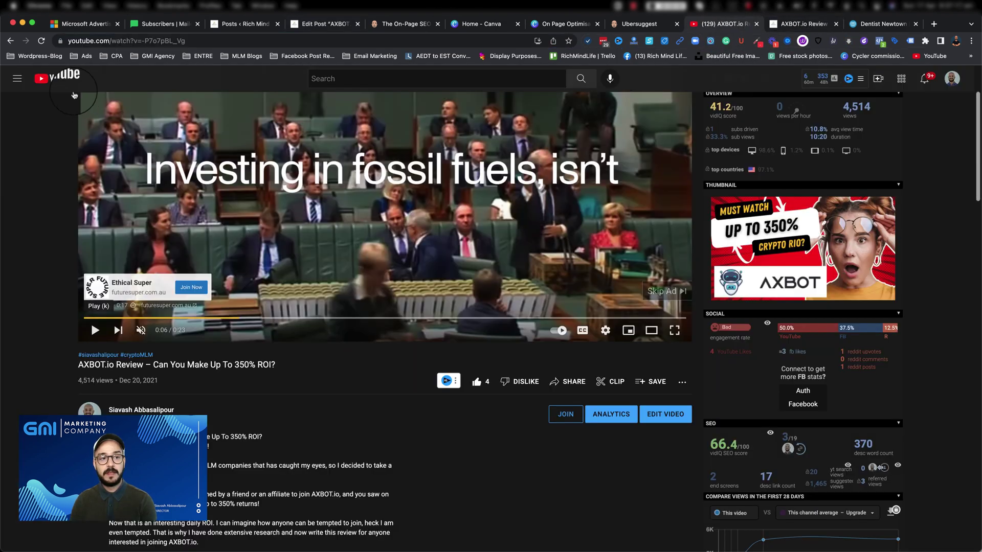
left_click(10, 40)
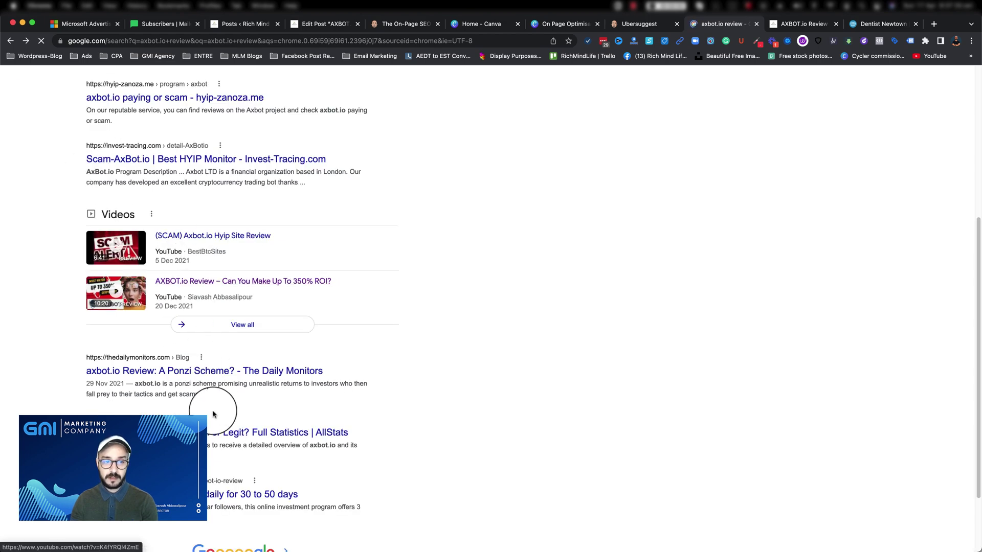
scroll(205, 404, "up", 5)
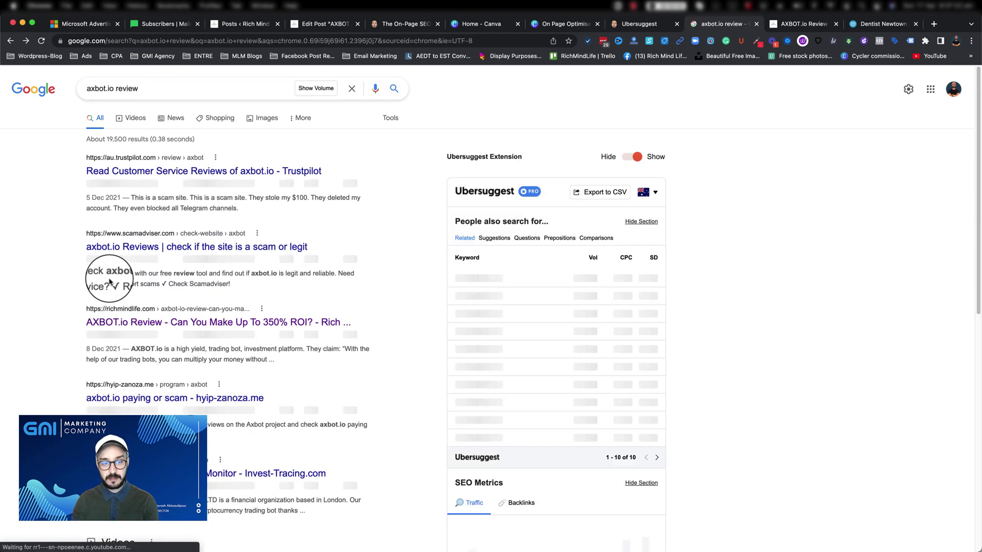
scroll(143, 377, "down", 5)
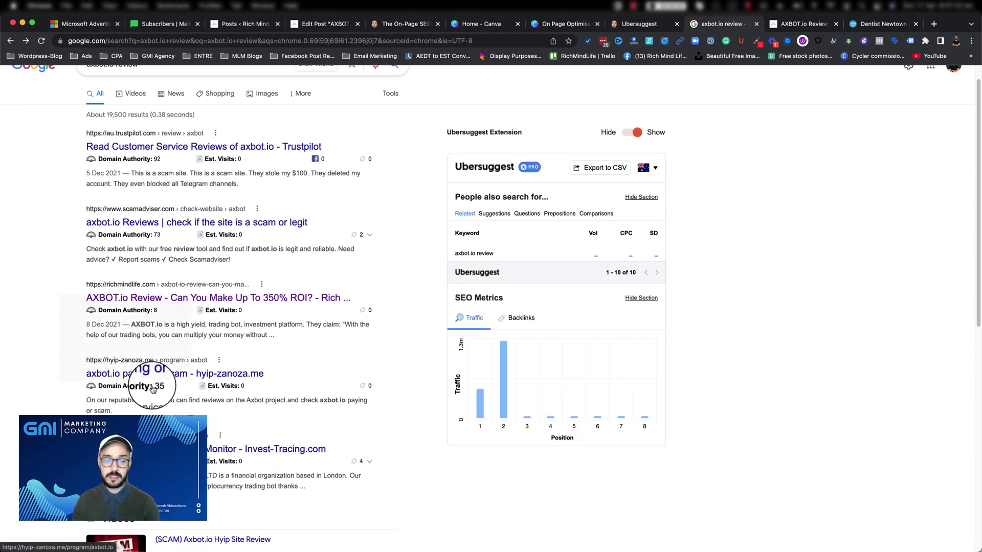
scroll(284, 327, "down", 8)
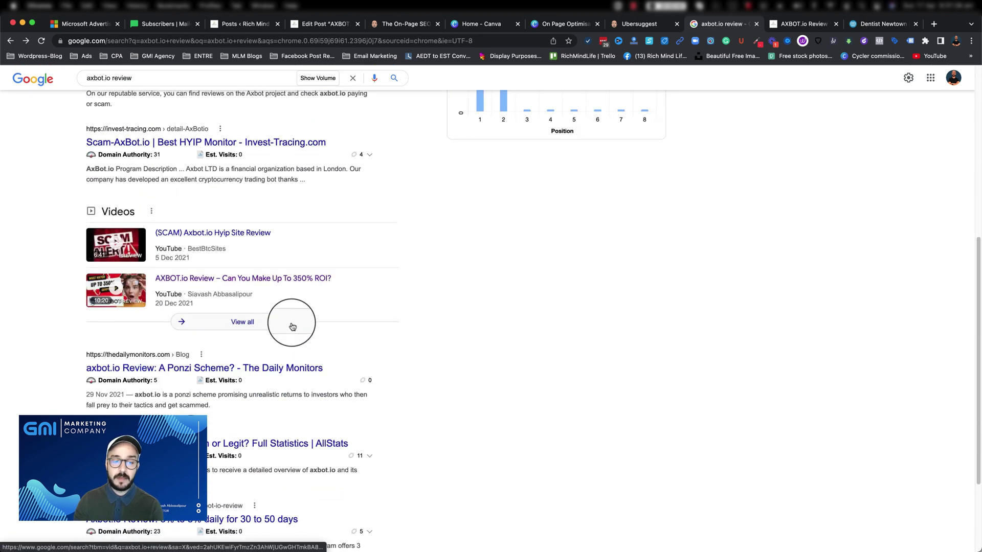
scroll(220, 389, "down", 2)
scroll(245, 363, "down", 3)
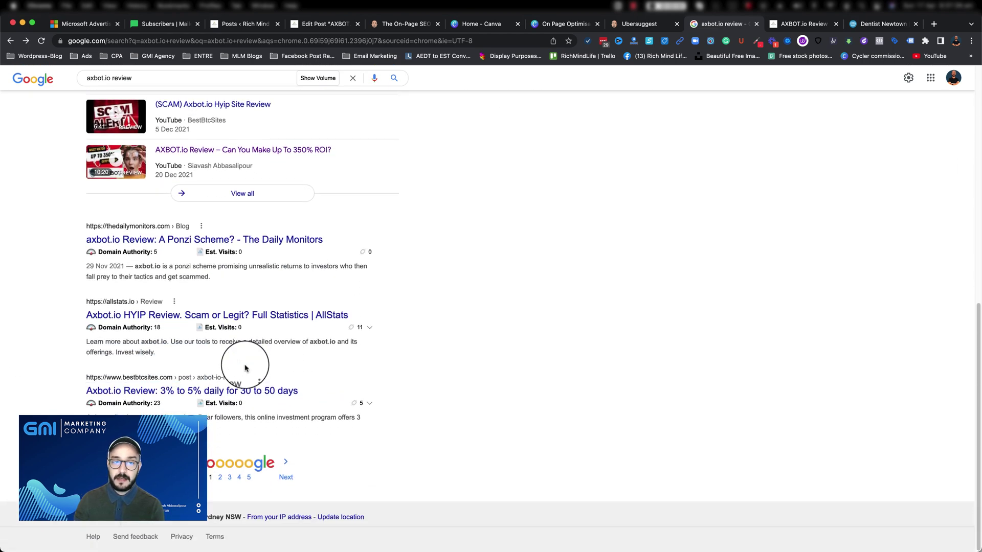
scroll(247, 363, "up", 5)
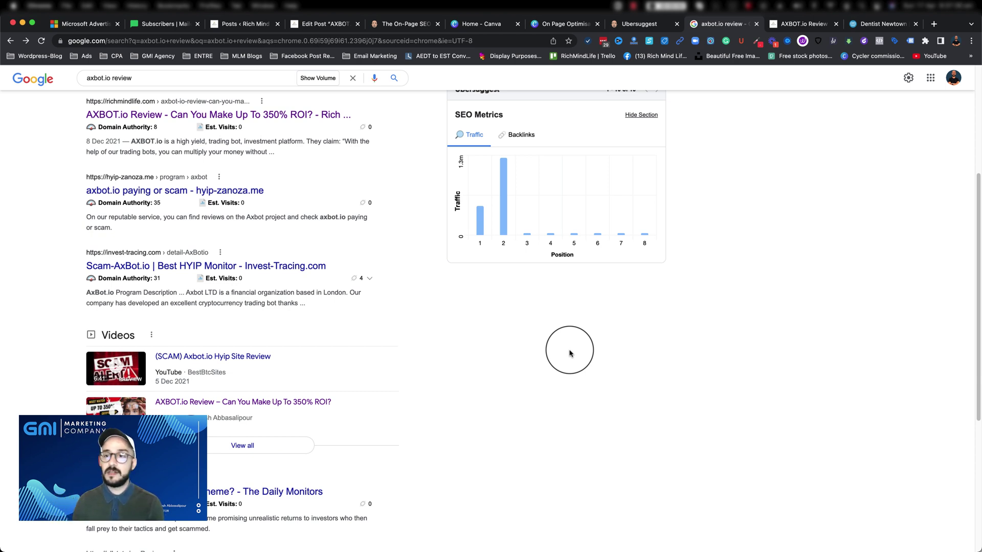
left_click(322, 28)
Scroll the AXBOT.io post down to the embedded YouTube video, then back up to 'What is AXBOT.io'.
scroll(372, 351, "down", 20)
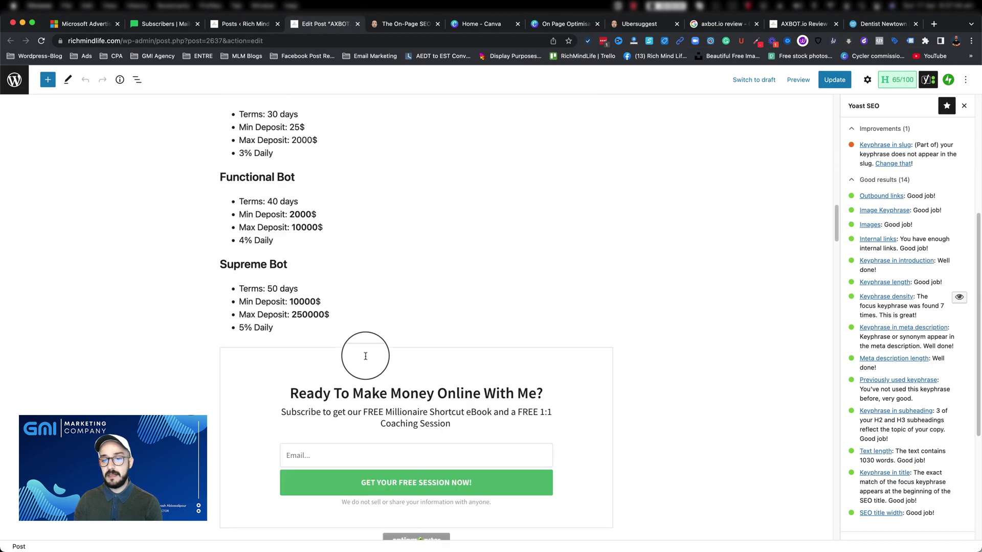
scroll(366, 356, "down", 20)
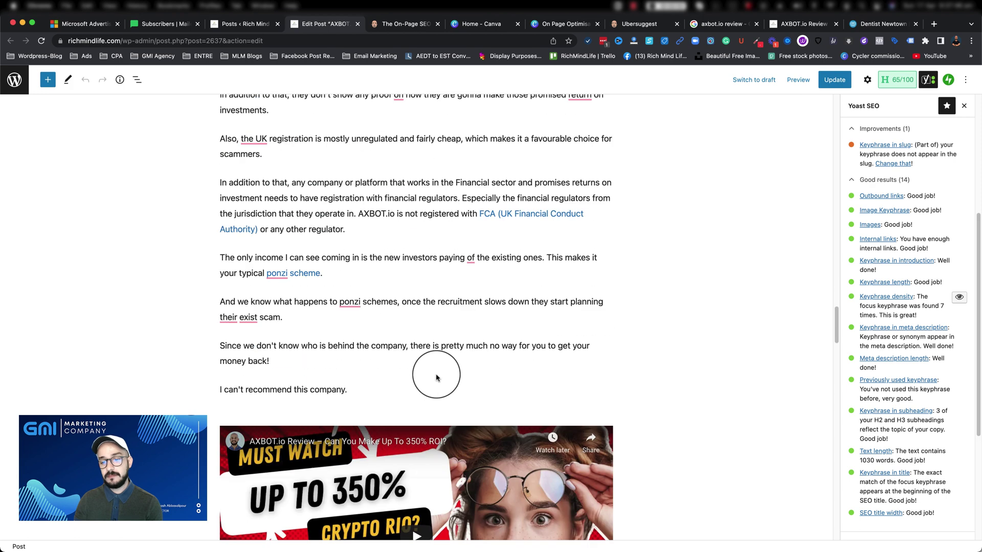
scroll(437, 377, "down", 5)
scroll(372, 296, "down", 4)
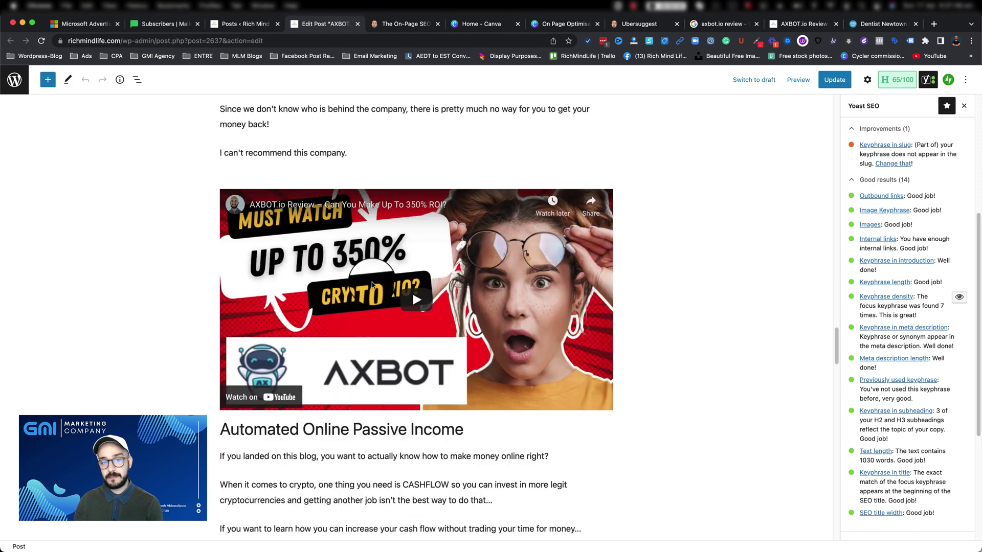
scroll(333, 341, "down", 1)
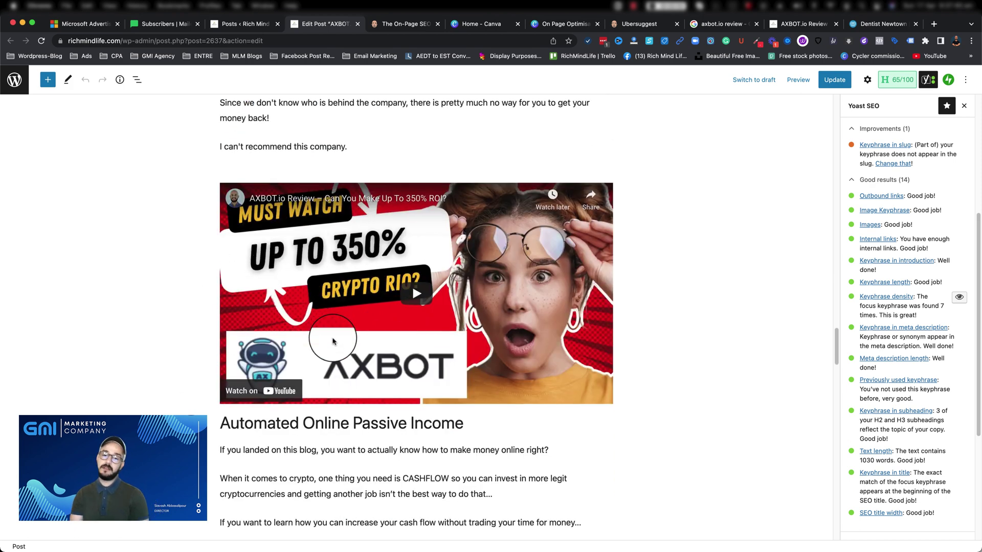
scroll(332, 342, "down", 1)
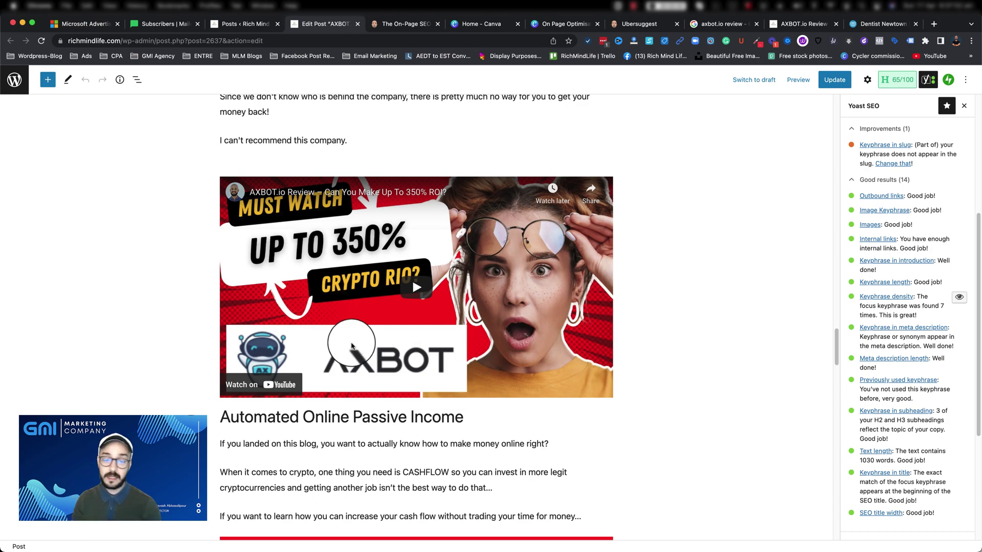
scroll(401, 328, "up", 20)
scroll(401, 329, "up", 20)
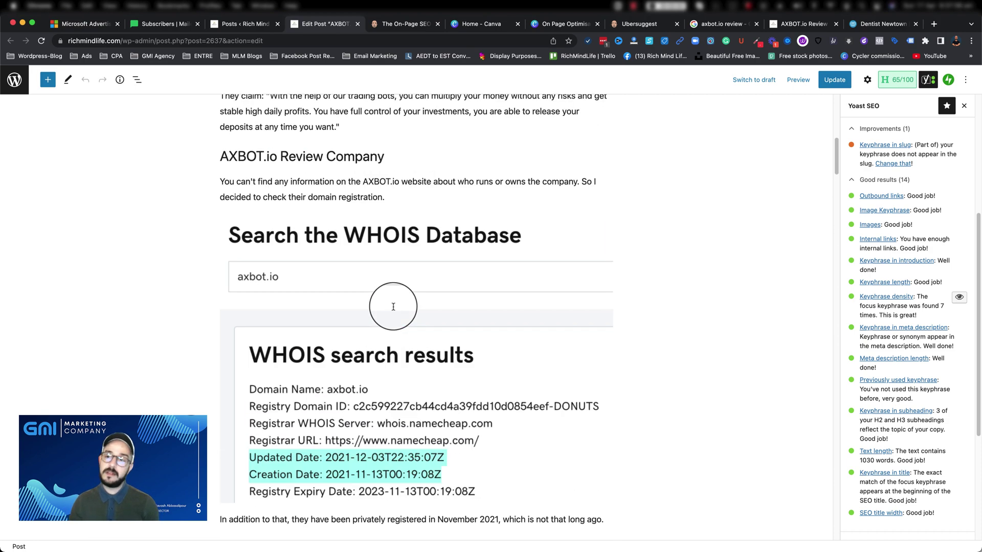
scroll(393, 307, "up", 5)
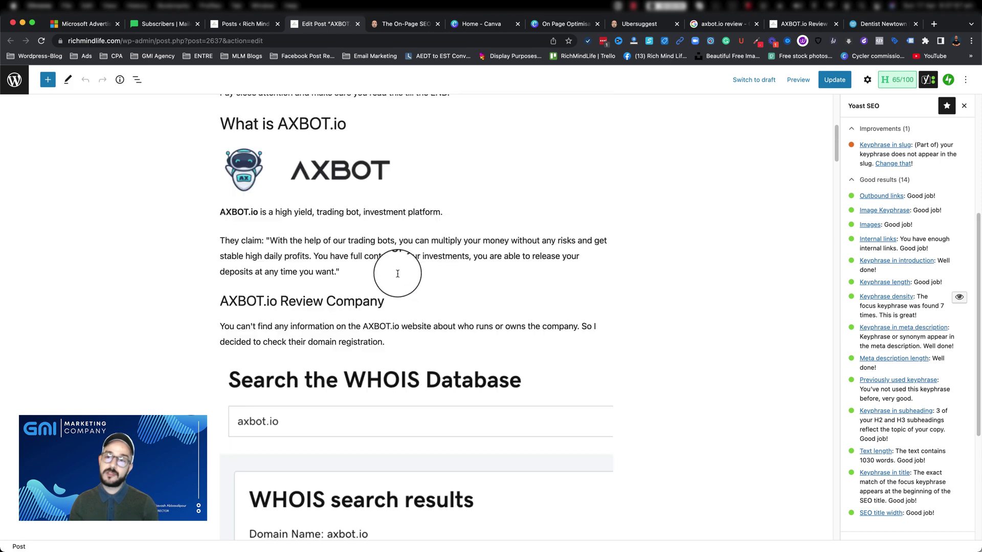
left_click(571, 25)
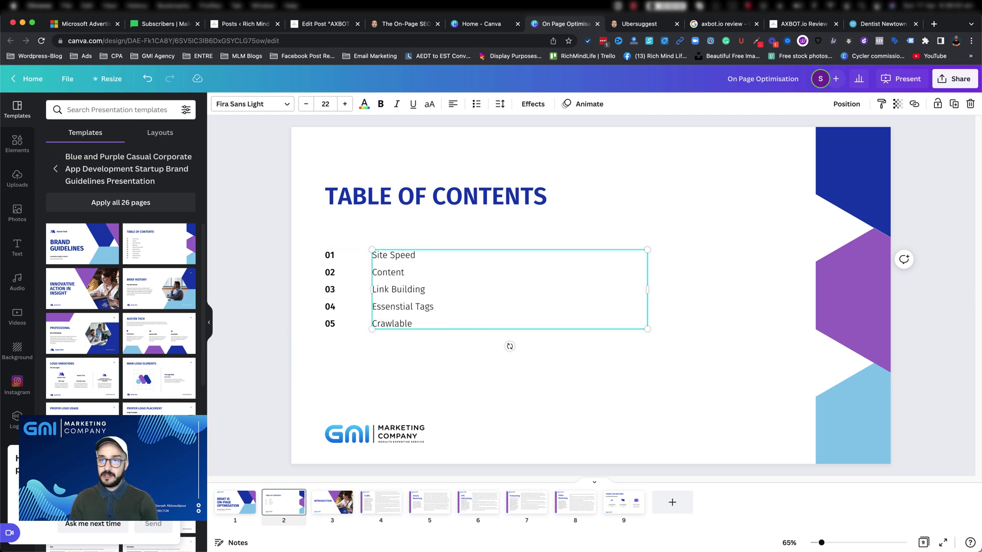
left_click(333, 24)
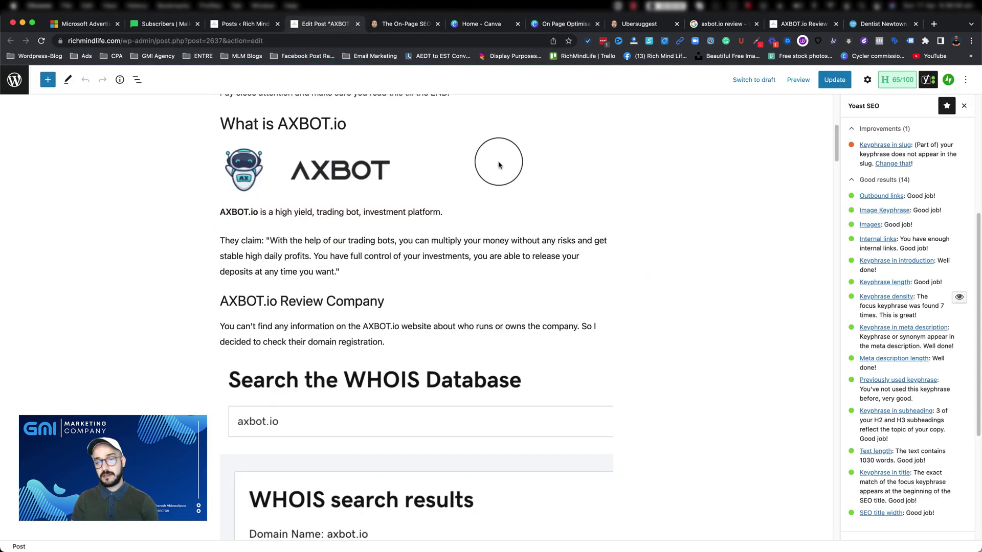
scroll(542, 285, "up", 6)
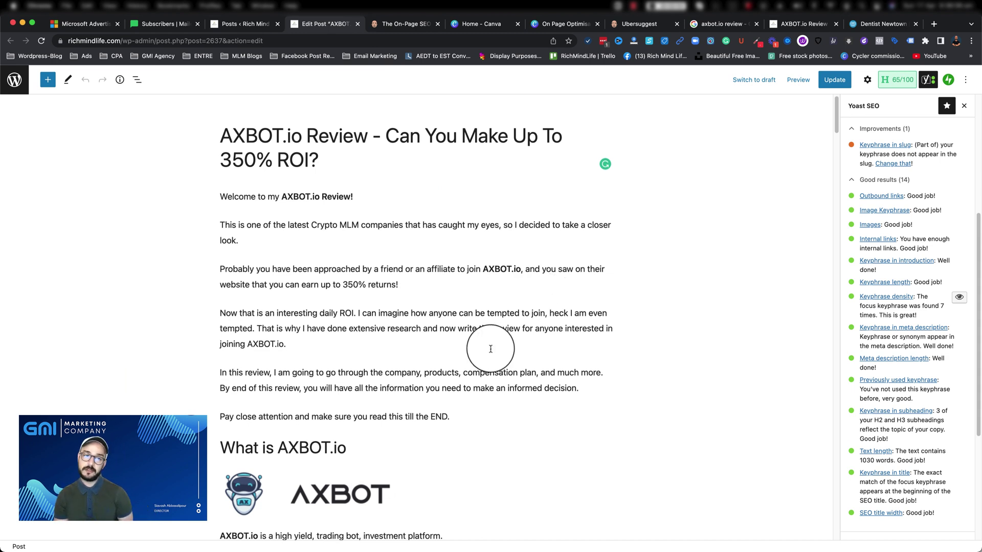